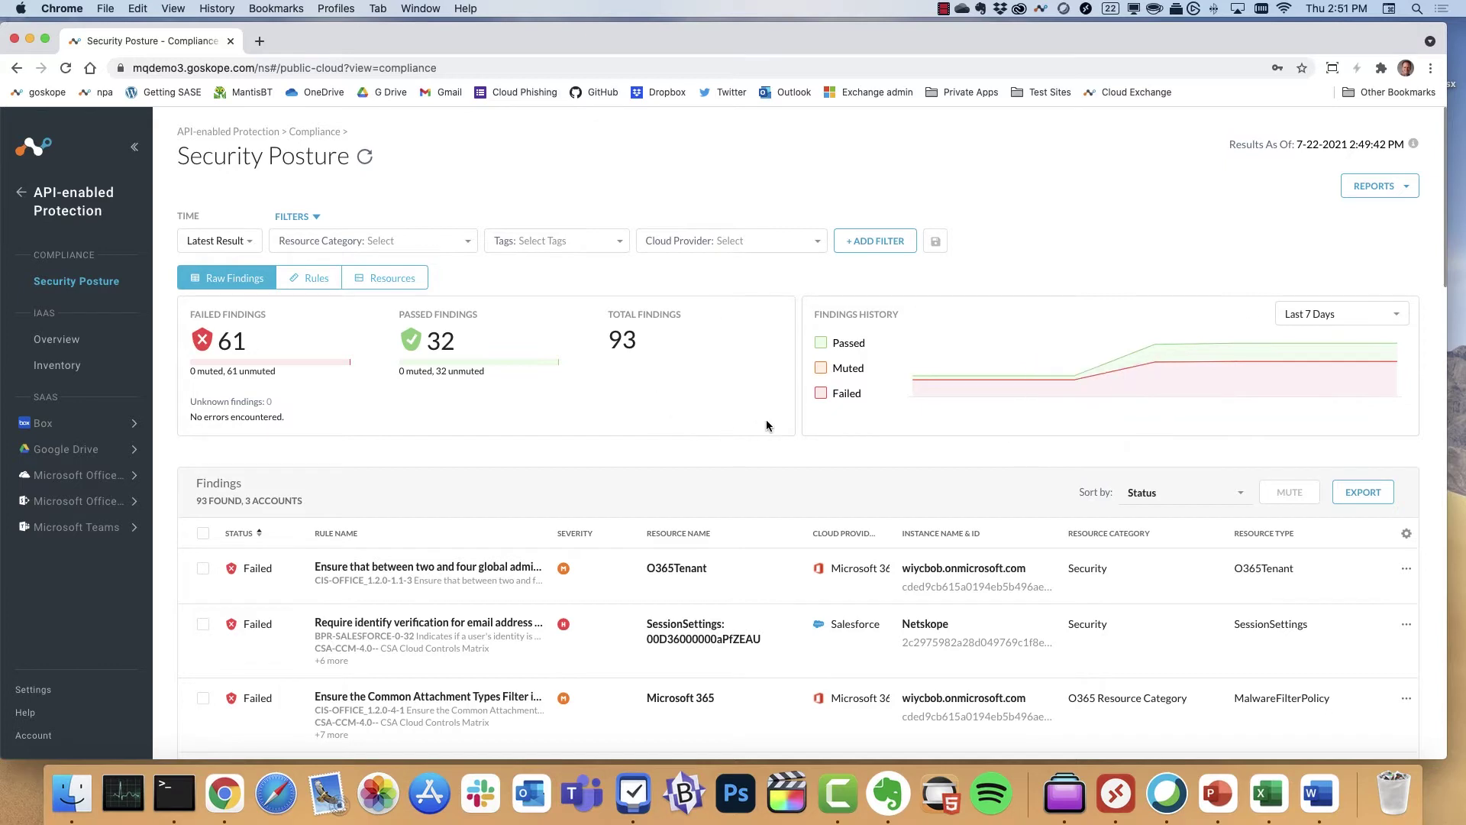
- Filter findings to Microsoft 365 only: 29 failed, 7 passed, 36 total
{"action": "scroll", "coordinate": [741, 543], "scroll_direction": "down", "scroll_amount": 3}
{"action": "scroll", "coordinate": [744, 582], "scroll_direction": "down", "scroll_amount": 3}
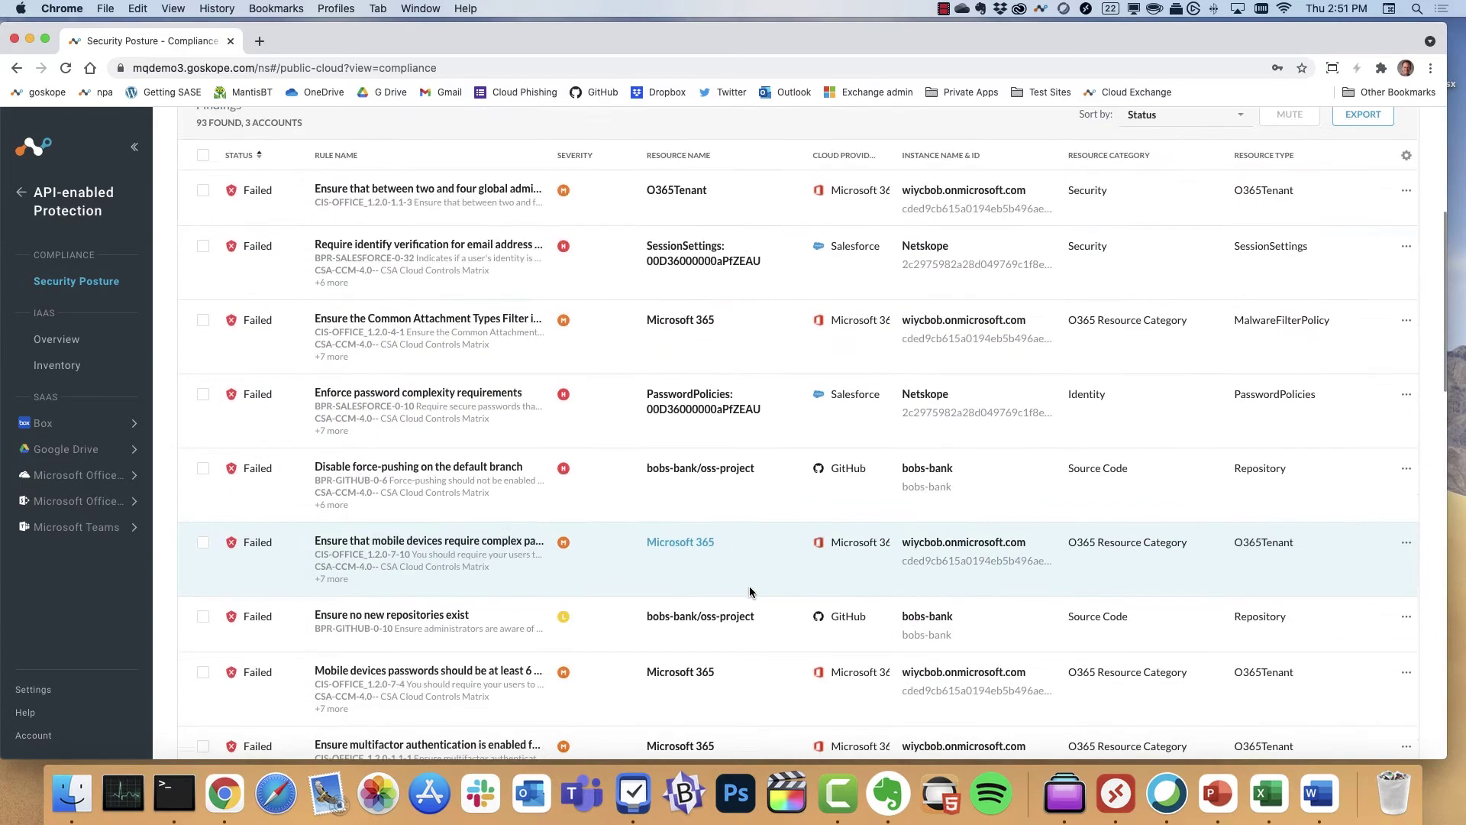
{"action": "scroll", "coordinate": [749, 587], "scroll_direction": "up", "scroll_amount": 5}
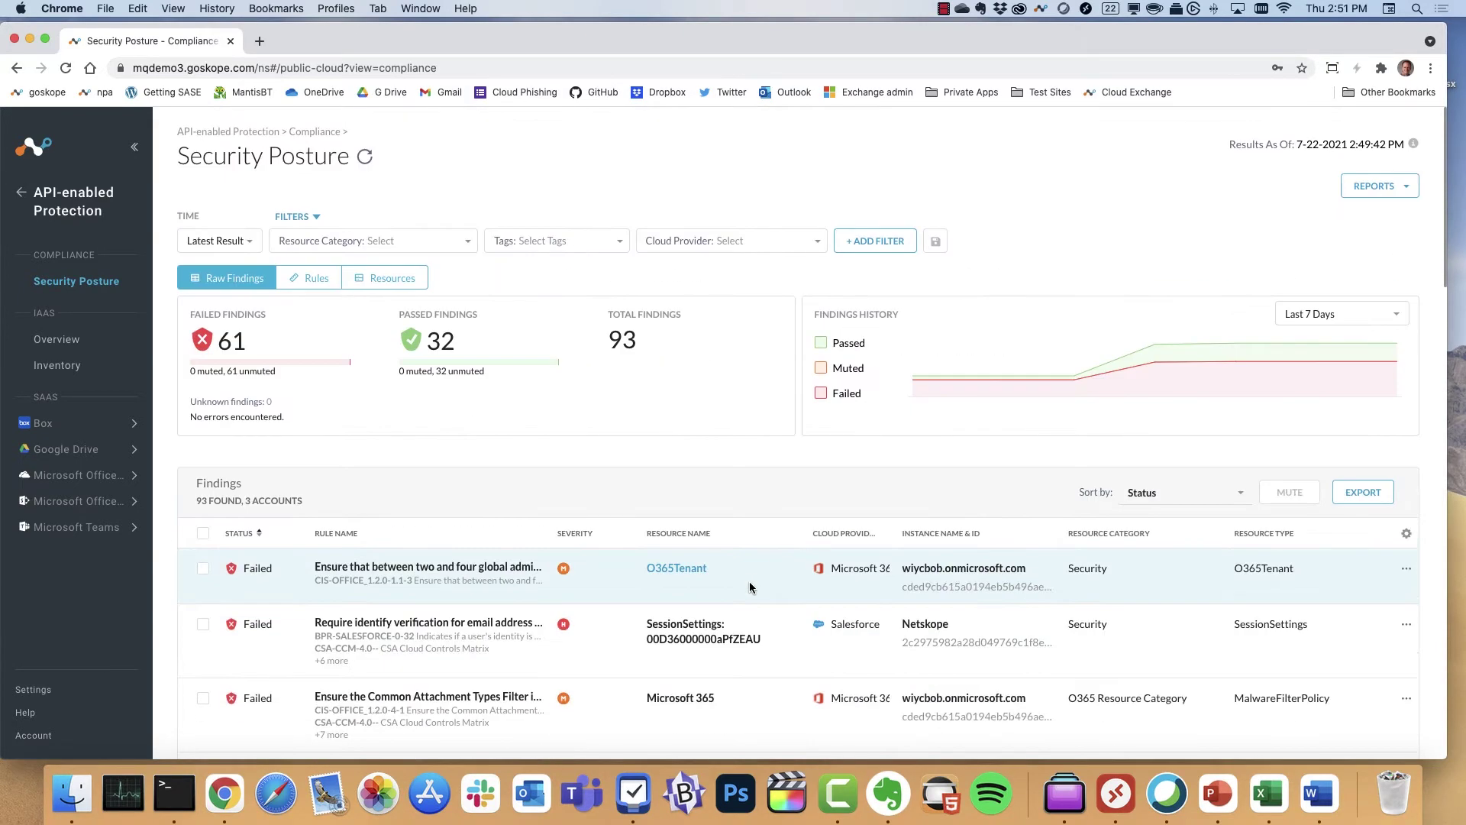
{"action": "left_click", "coordinate": [739, 246]}
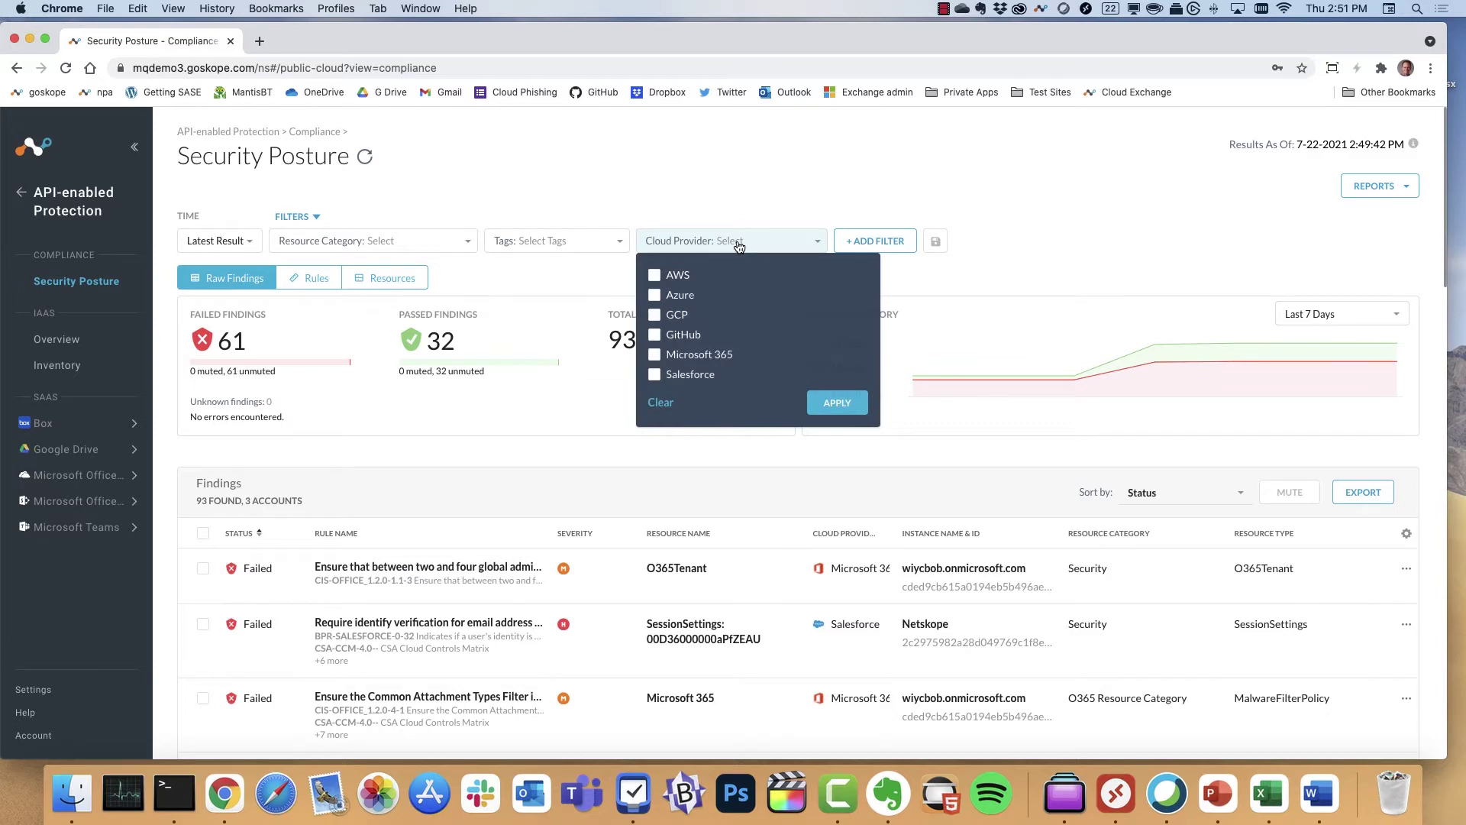
{"action": "left_click", "coordinate": [655, 355]}
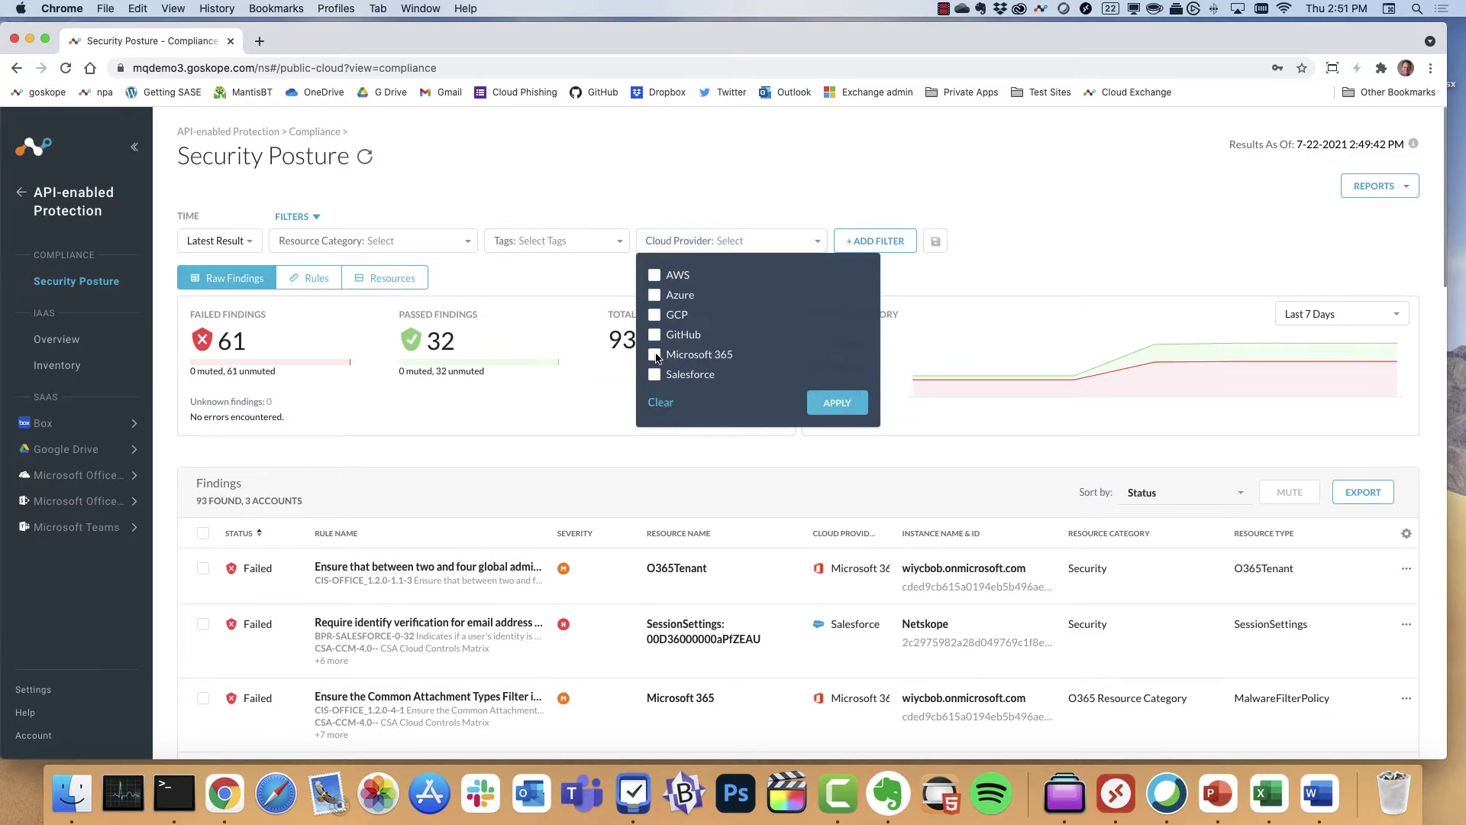
{"action": "left_click", "coordinate": [829, 398]}
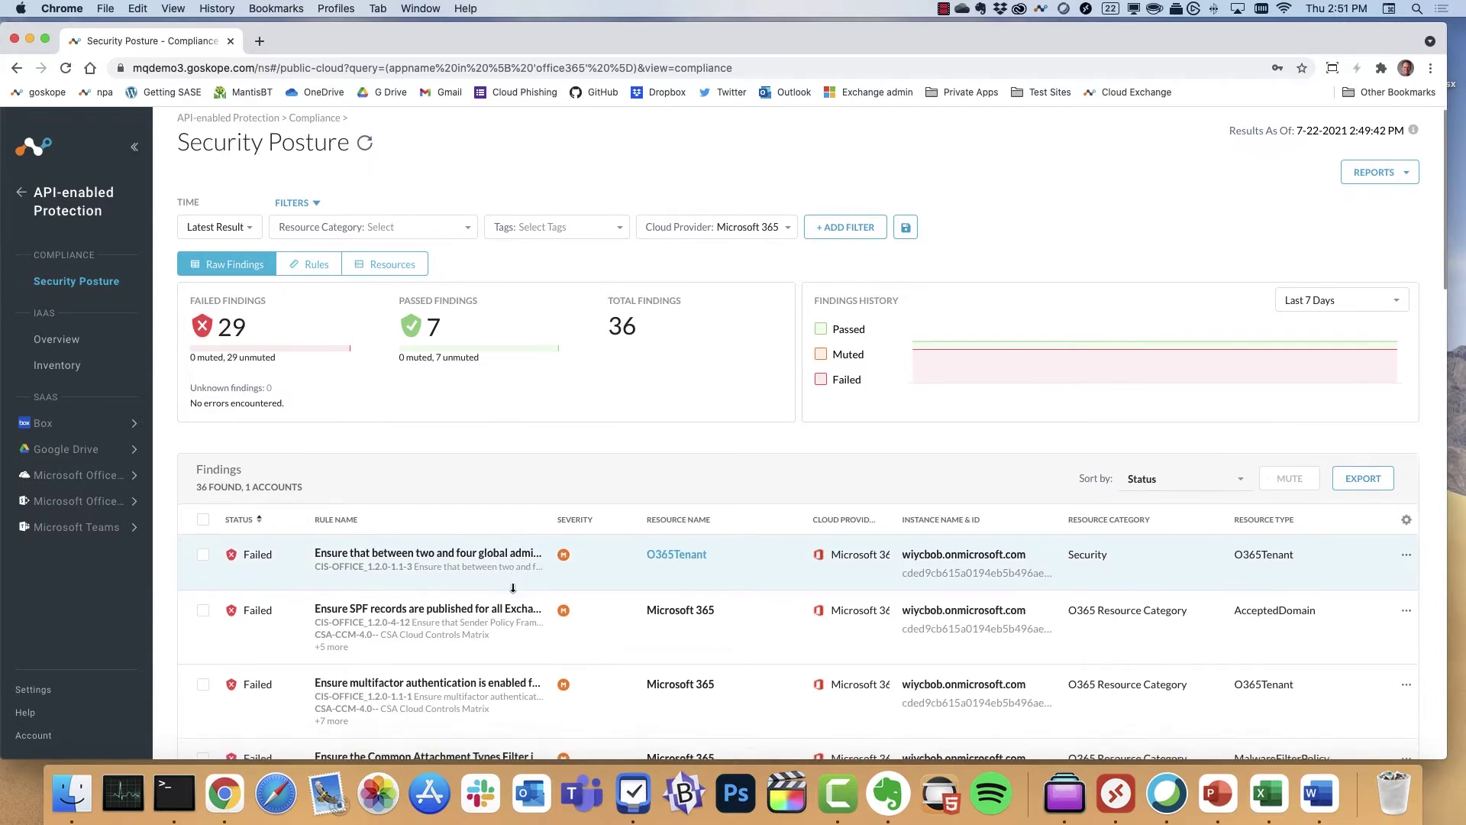
{"action": "scroll", "coordinate": [534, 581], "scroll_direction": "down", "scroll_amount": 3}
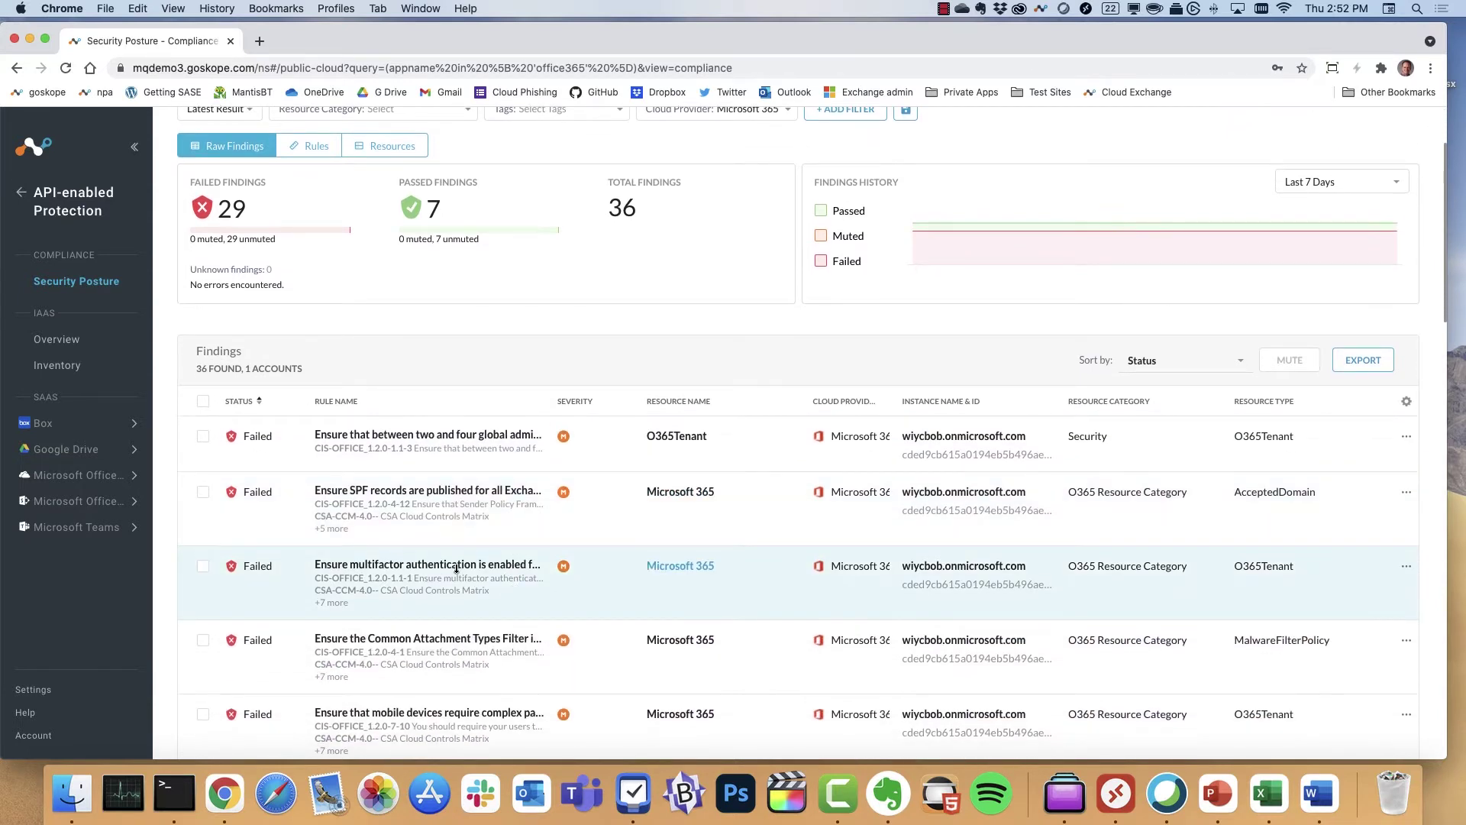
- Review the administrator MFA rule's remediation and compliance standards (CIS-OFFICE_1.2.0 1.1, GDPR, HIPAA)
{"action": "left_click", "coordinate": [458, 565]}
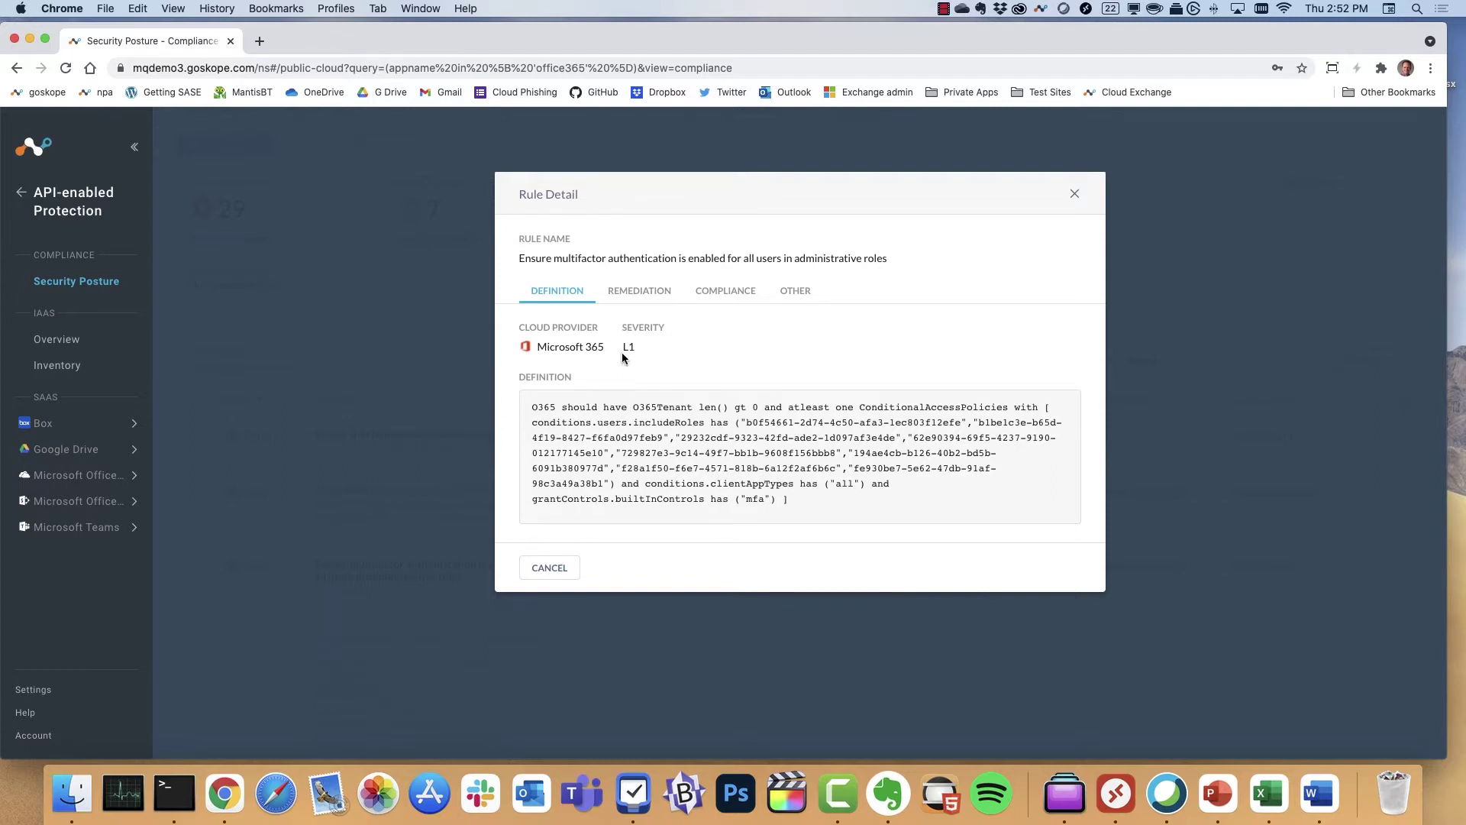
{"action": "left_click", "coordinate": [641, 299]}
{"action": "scroll", "coordinate": [767, 480], "scroll_direction": "down", "scroll_amount": 5}
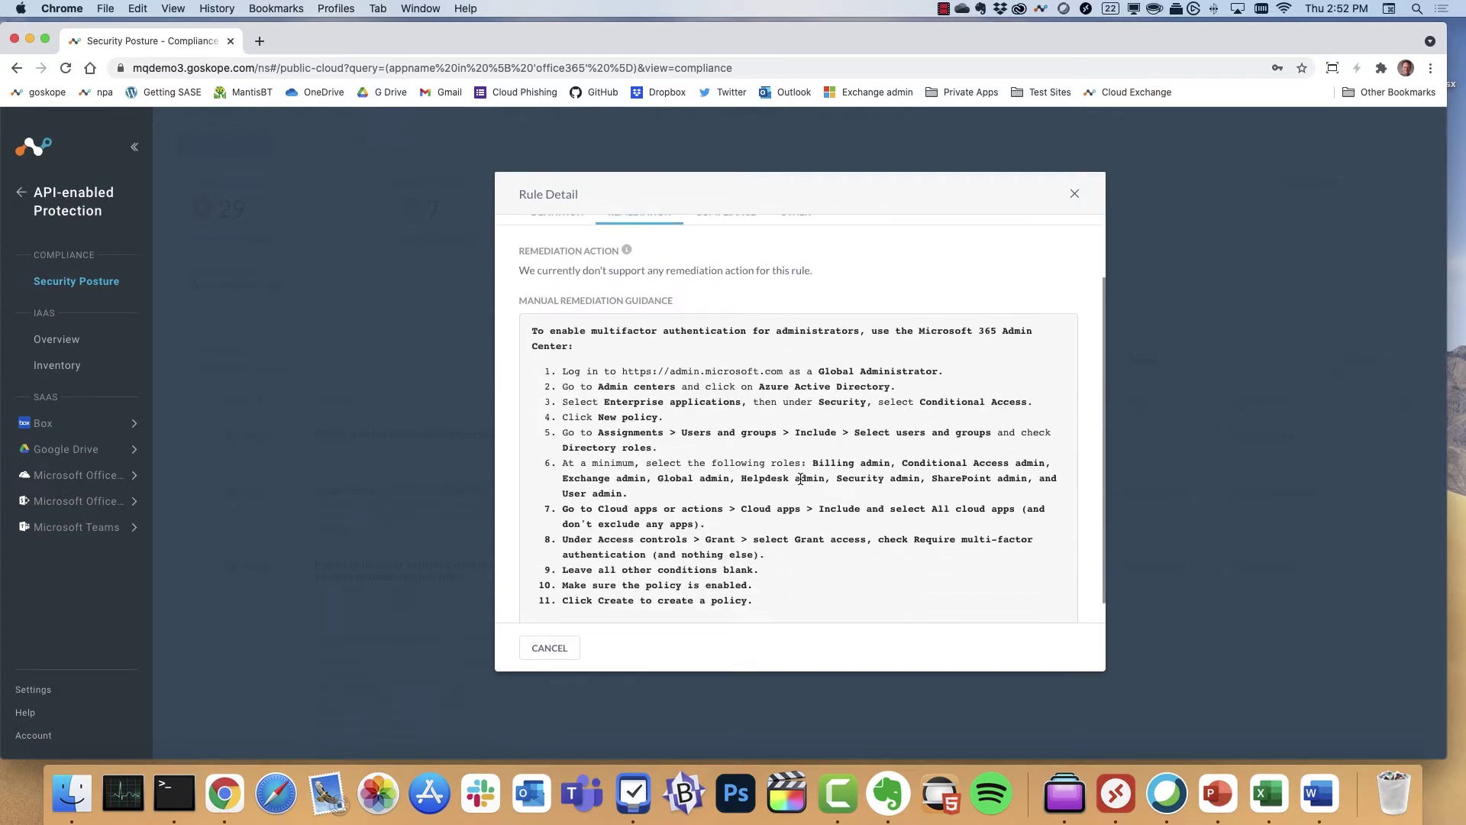
{"action": "scroll", "coordinate": [802, 486], "scroll_direction": "up", "scroll_amount": 5}
{"action": "scroll", "coordinate": [801, 488], "scroll_direction": "down", "scroll_amount": 2}
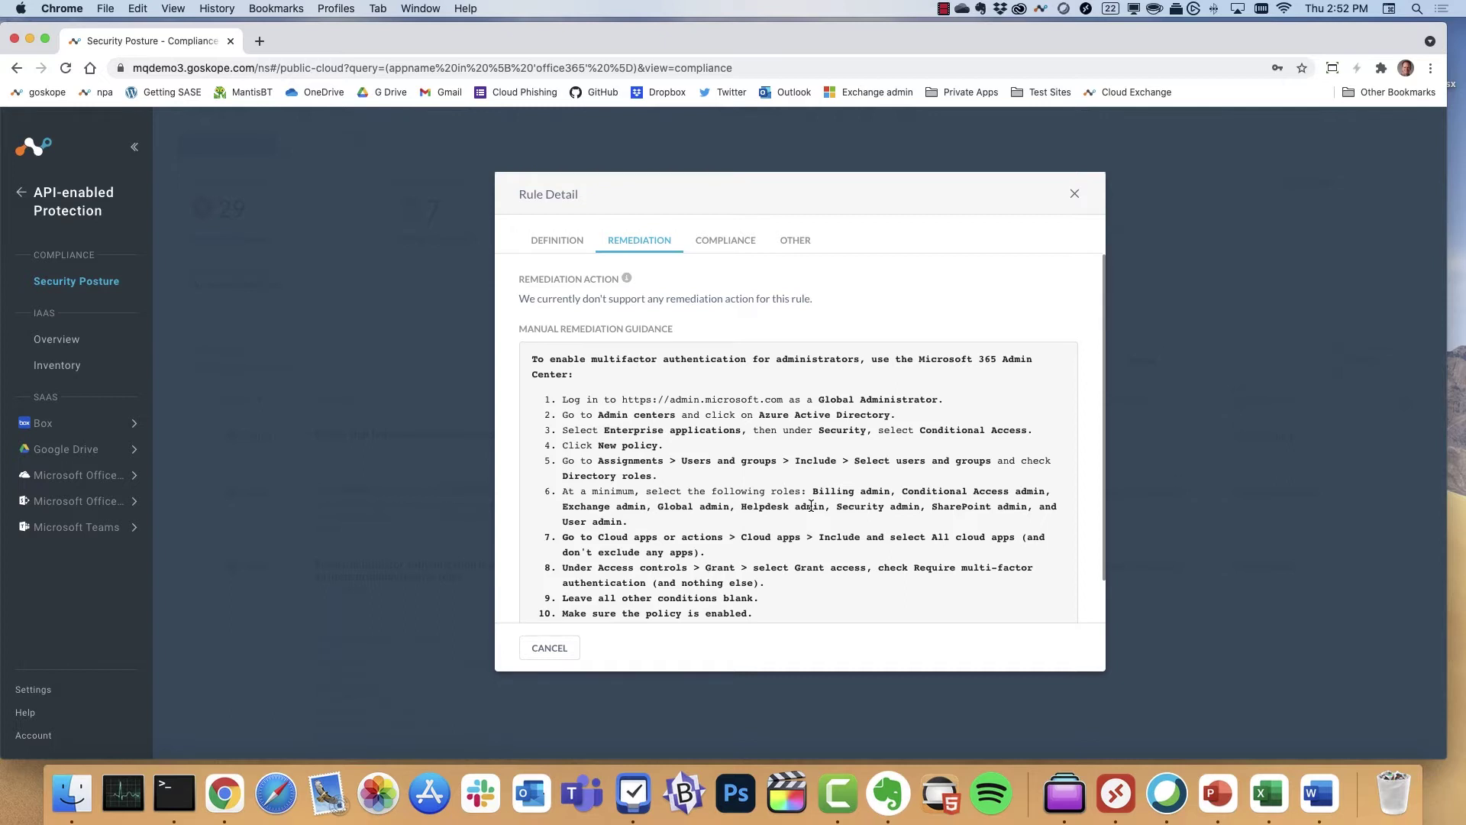
{"action": "left_click", "coordinate": [734, 241]}
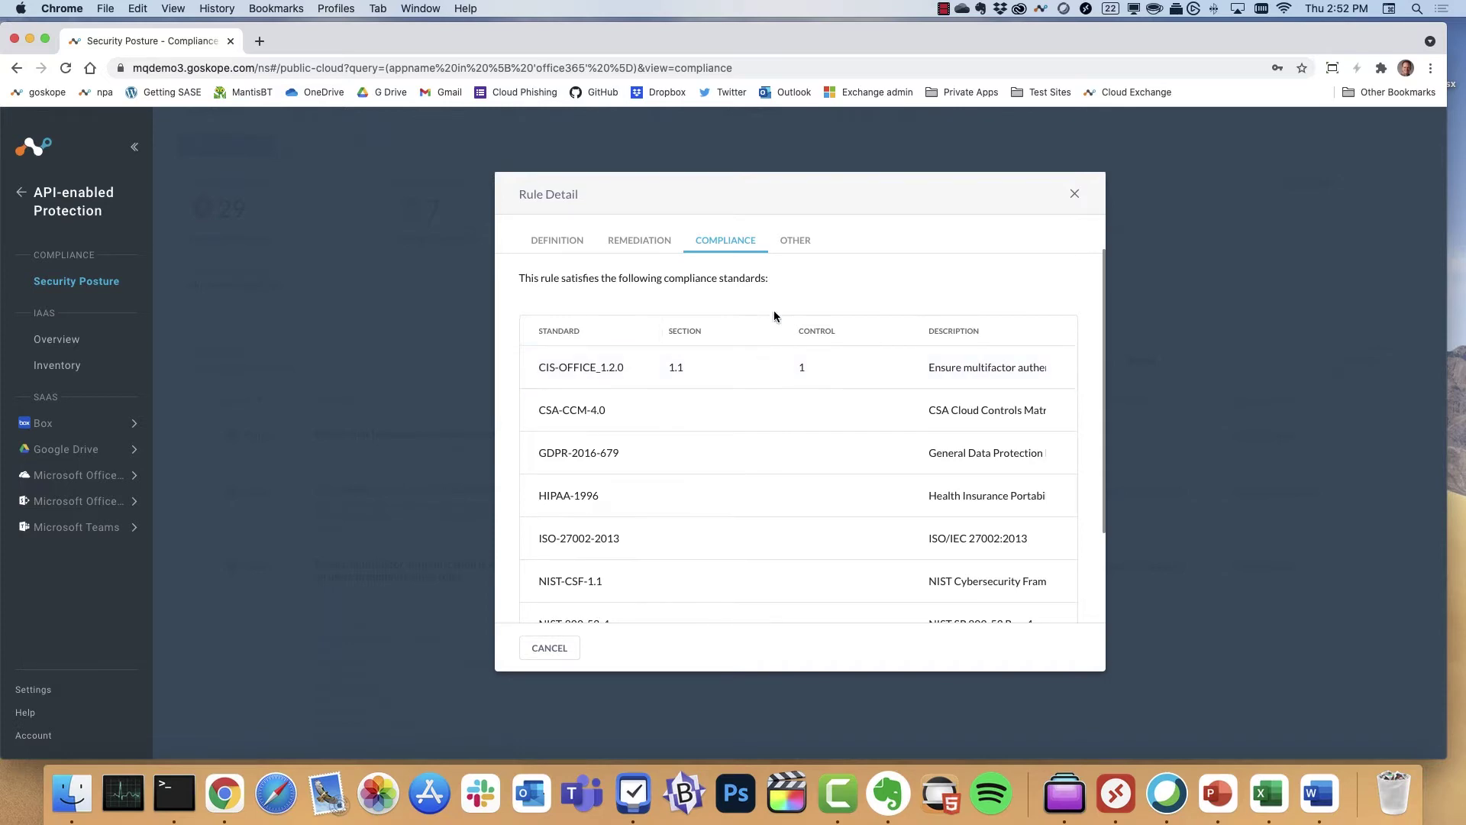
- Close the multifactor authentication rule details and return to the findings list
{"action": "left_click", "coordinate": [1075, 195]}
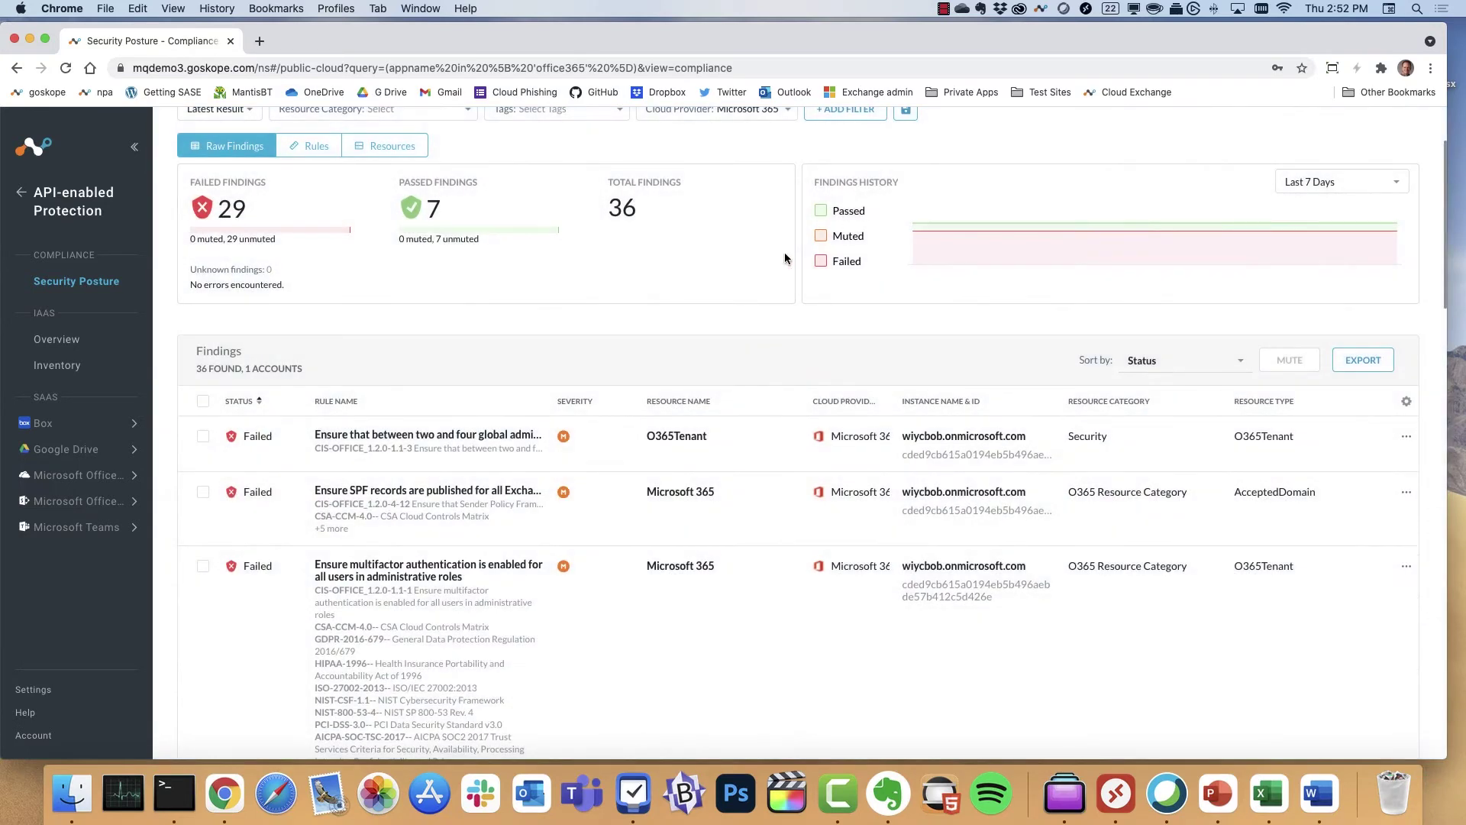
{"action": "scroll", "coordinate": [764, 561], "scroll_direction": "down", "scroll_amount": 8}
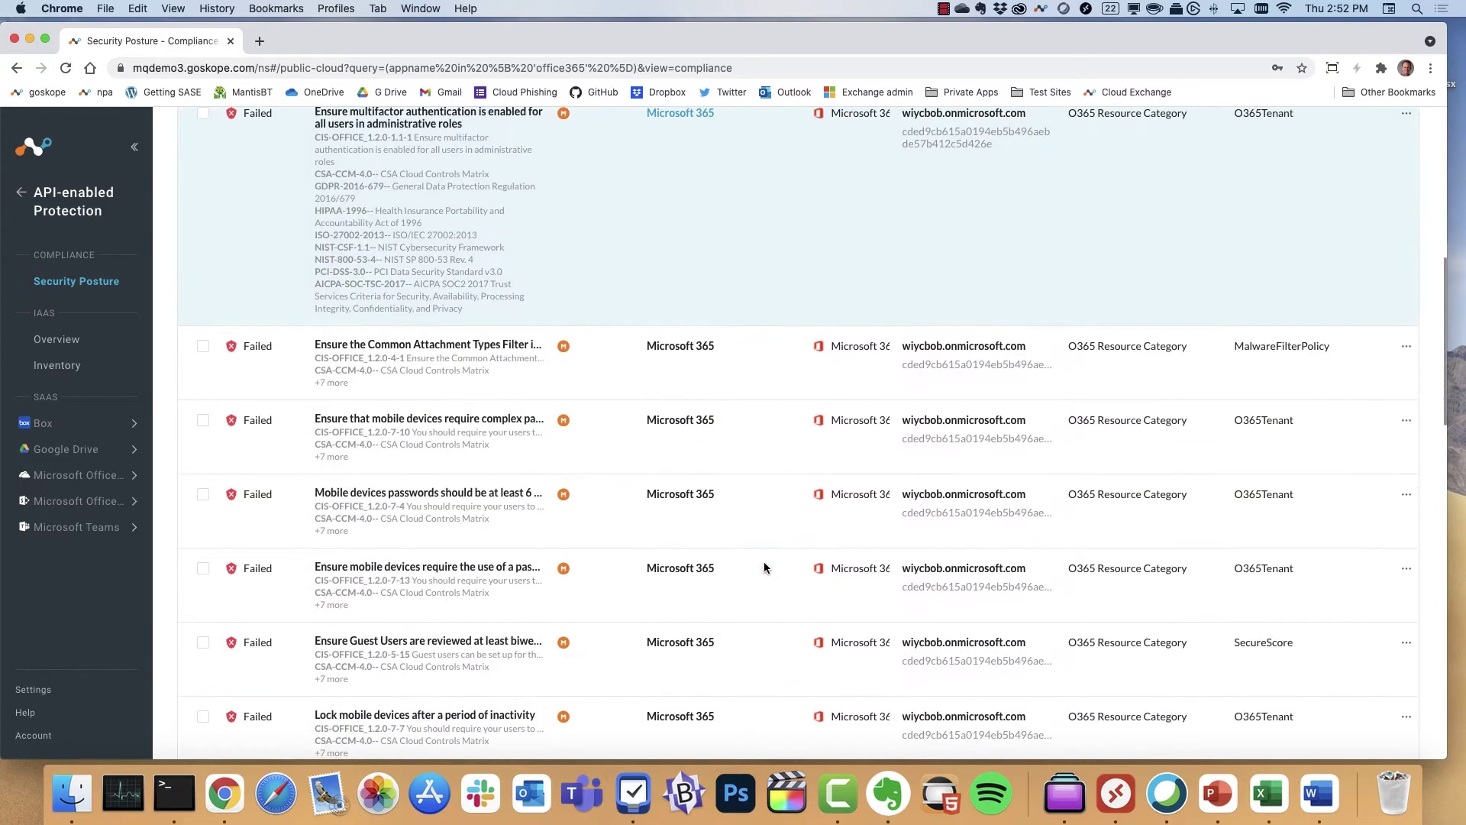
{"action": "scroll", "coordinate": [763, 562], "scroll_direction": "up", "scroll_amount": 8}
{"action": "scroll", "coordinate": [759, 553], "scroll_direction": "down", "scroll_amount": 2}
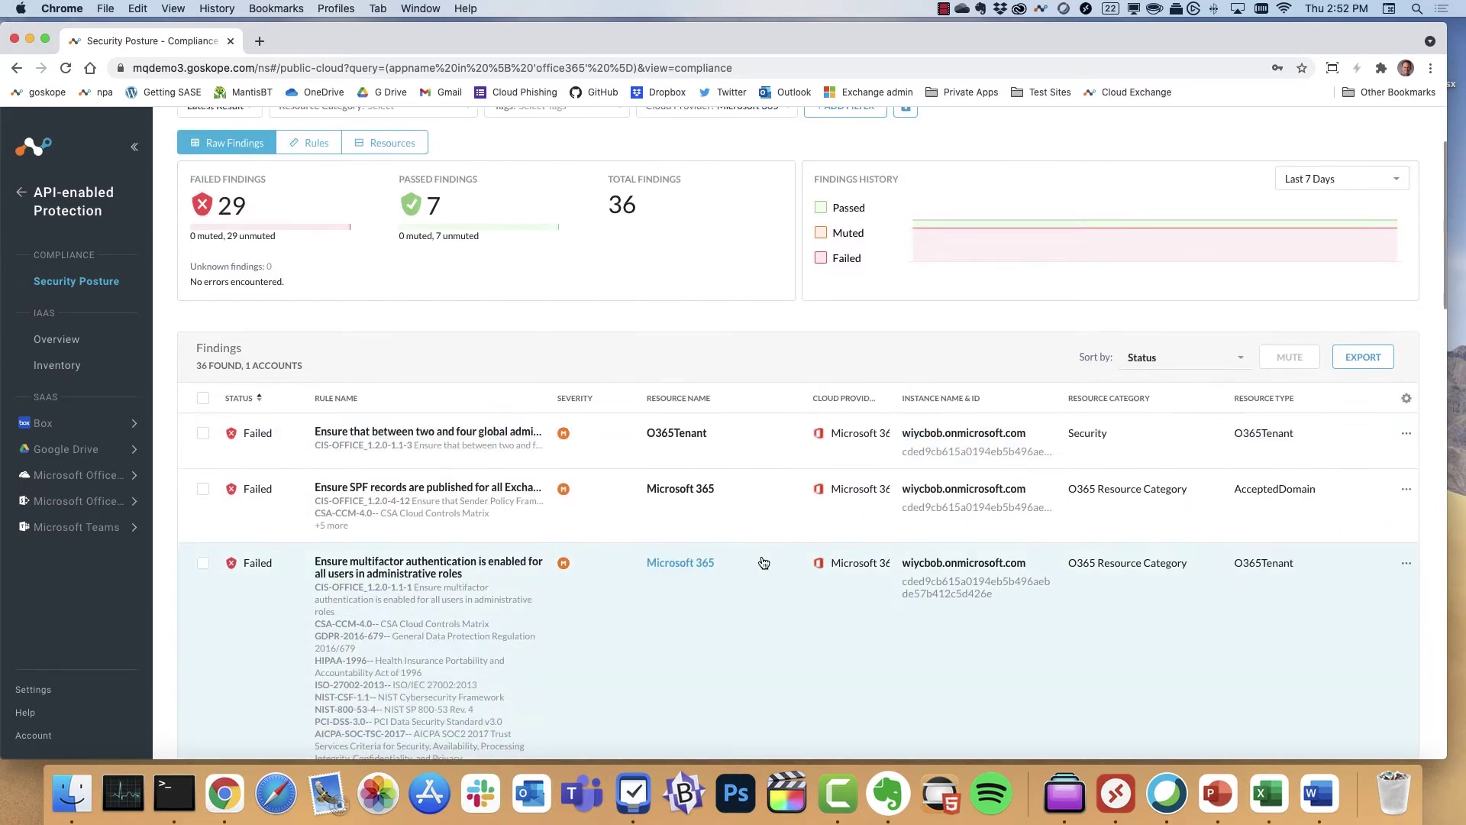
{"action": "scroll", "coordinate": [762, 561], "scroll_direction": "up", "scroll_amount": 2}
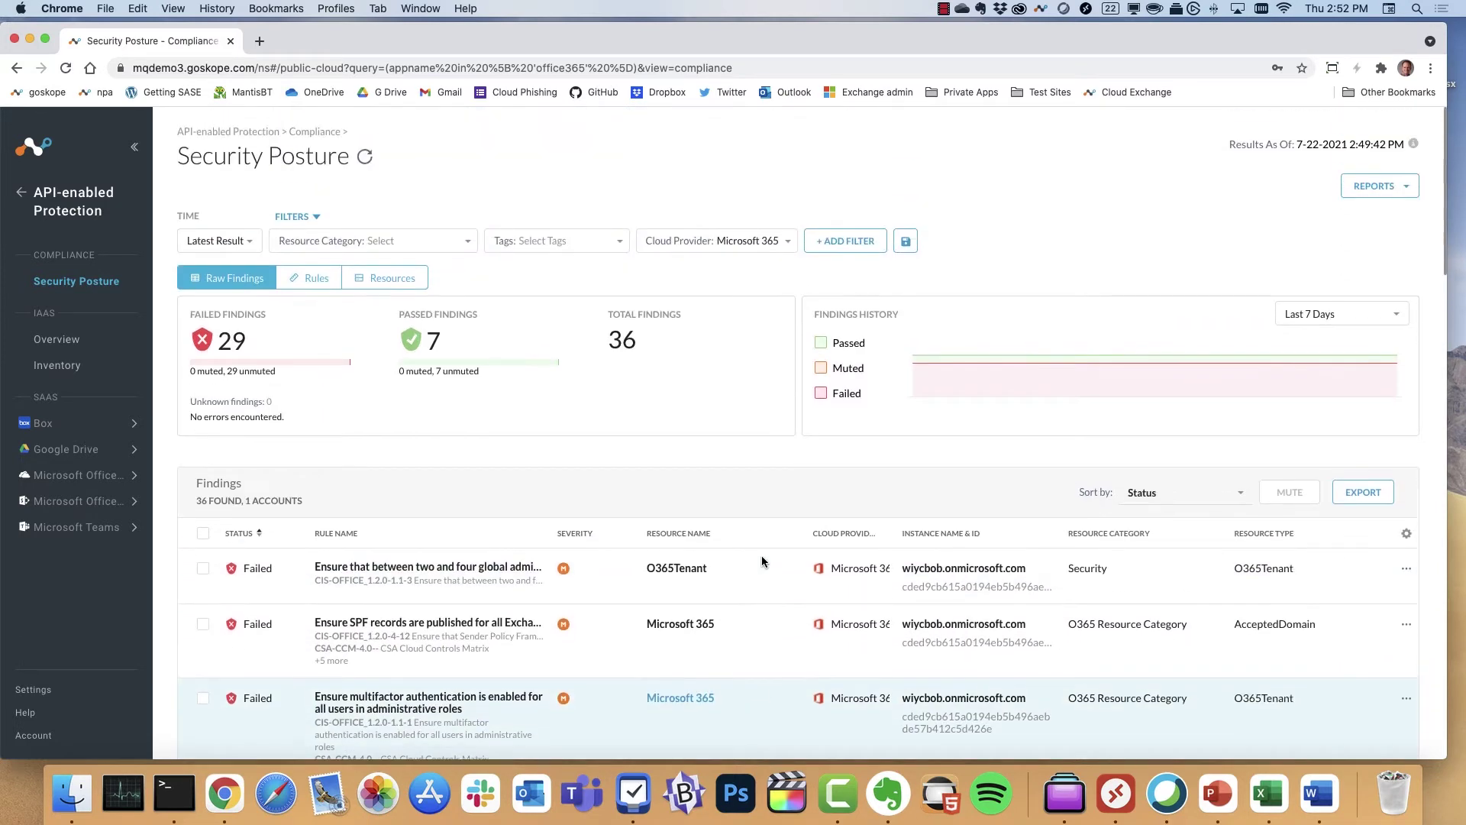
- Switch the provider filter from Microsoft 365 to Salesforce: 22 failed, 16 passed, 38 total
{"action": "left_click", "coordinate": [787, 243]}
{"action": "left_click", "coordinate": [654, 275]}
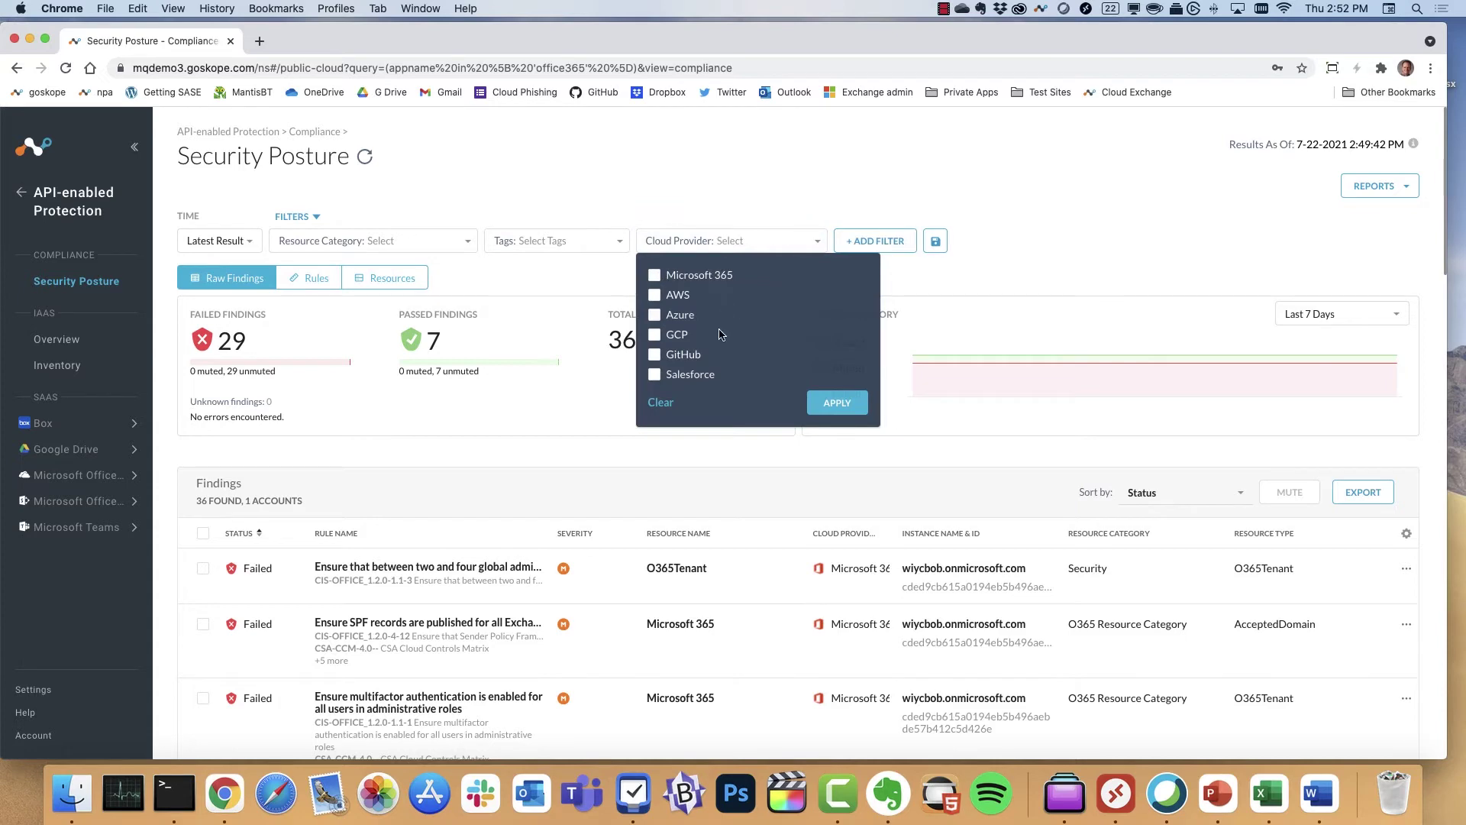
{"action": "left_click", "coordinate": [654, 374]}
{"action": "left_click", "coordinate": [827, 401]}
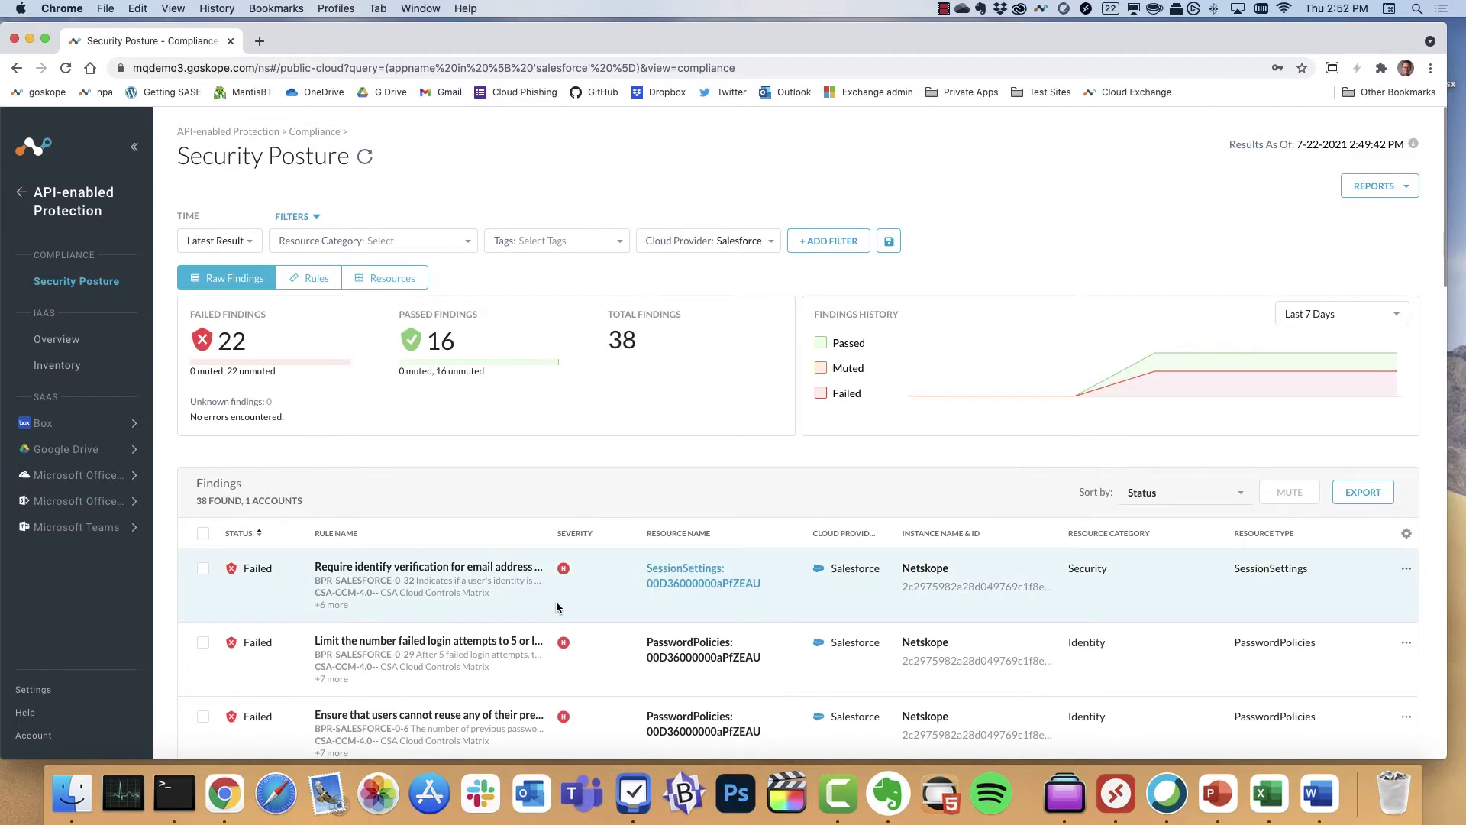
{"action": "scroll", "coordinate": [566, 608], "scroll_direction": "down", "scroll_amount": 3}
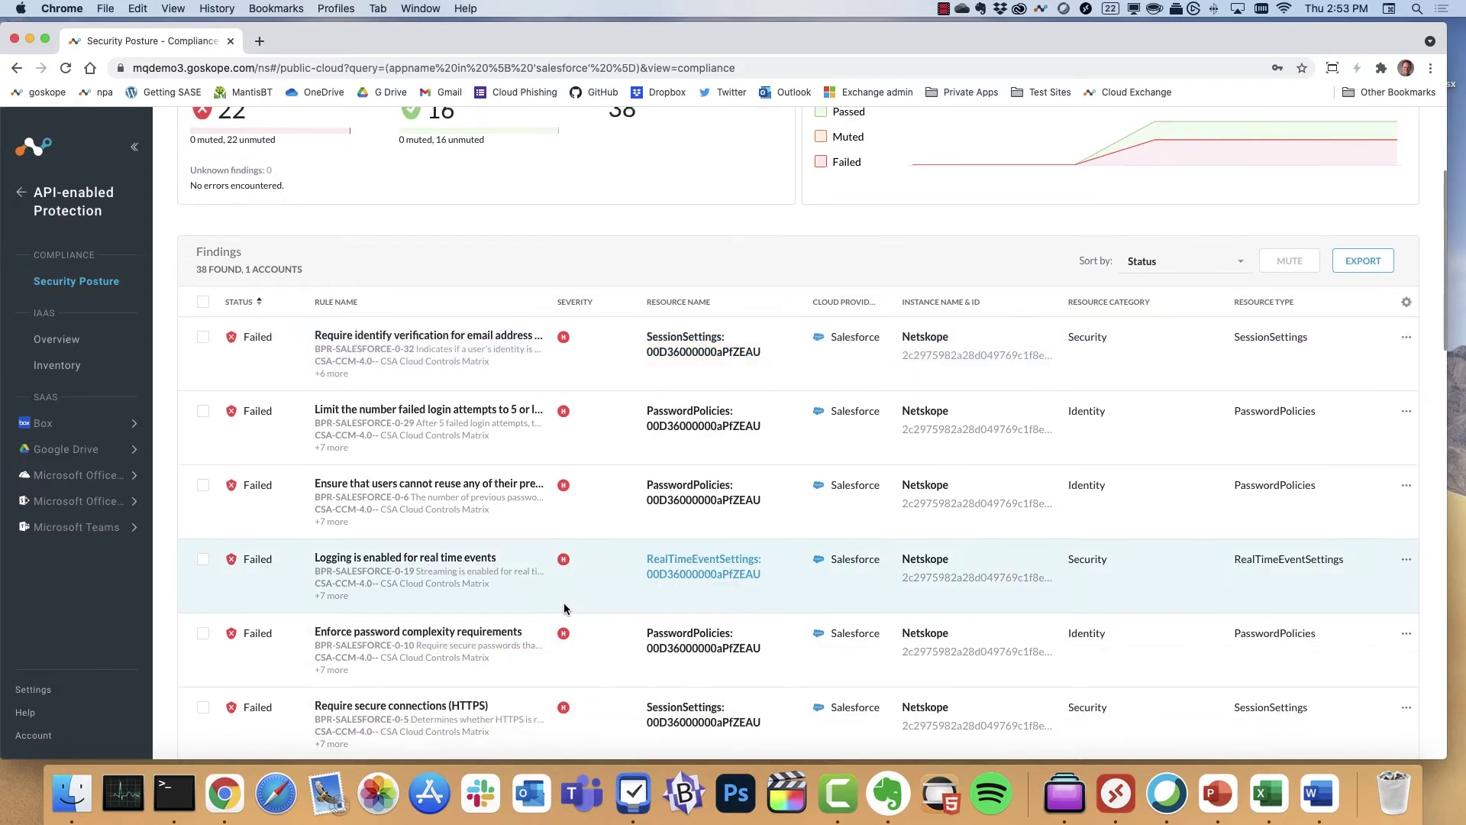
{"action": "key", "text": "super+f"}
- Find 'xss' and review the XSS protection rule's remediation and BPR-SALESFORCE control 11 mapping
{"action": "type", "text": "xss"}
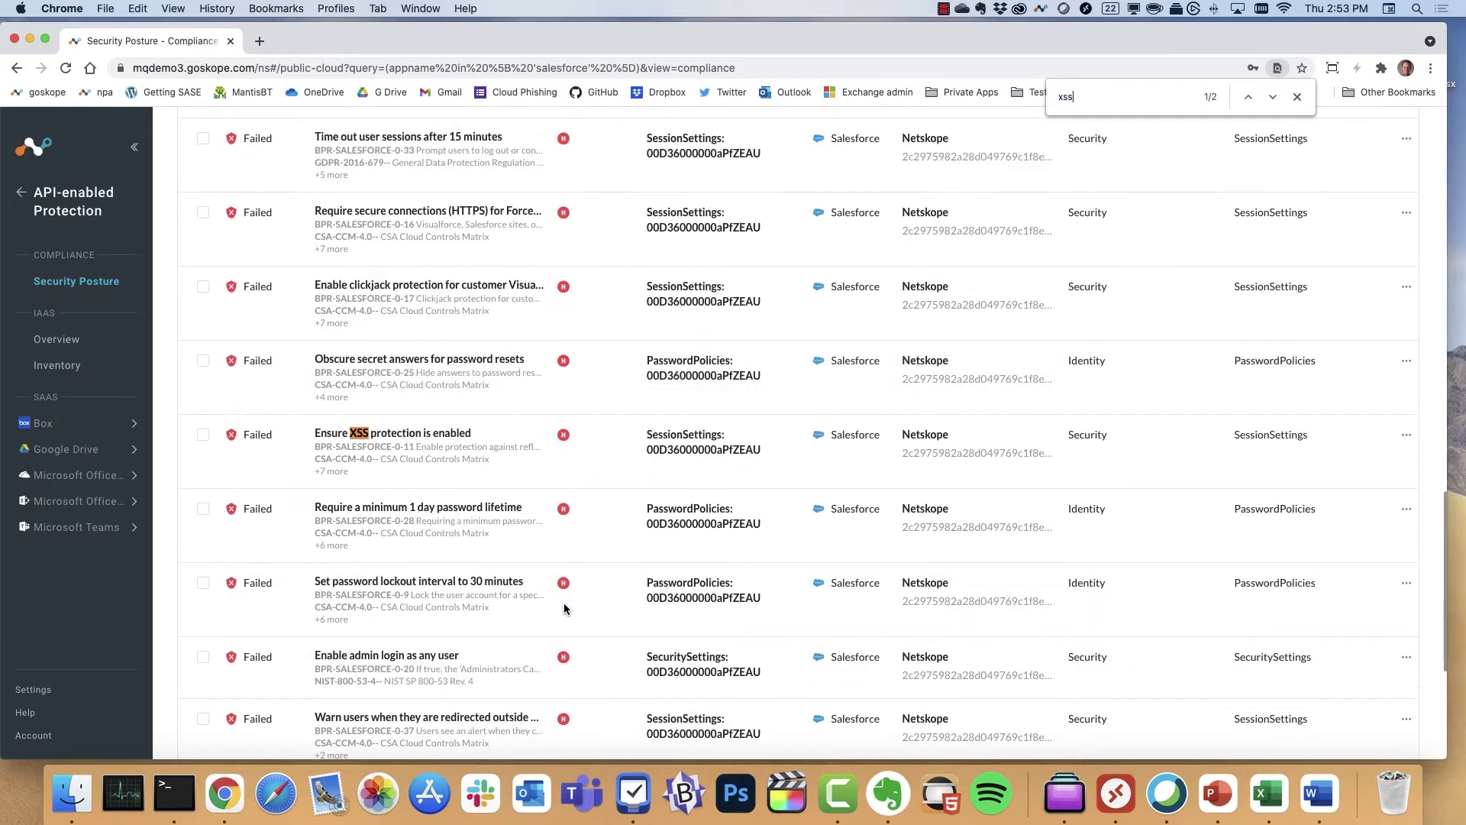
{"action": "left_click", "coordinate": [433, 438]}
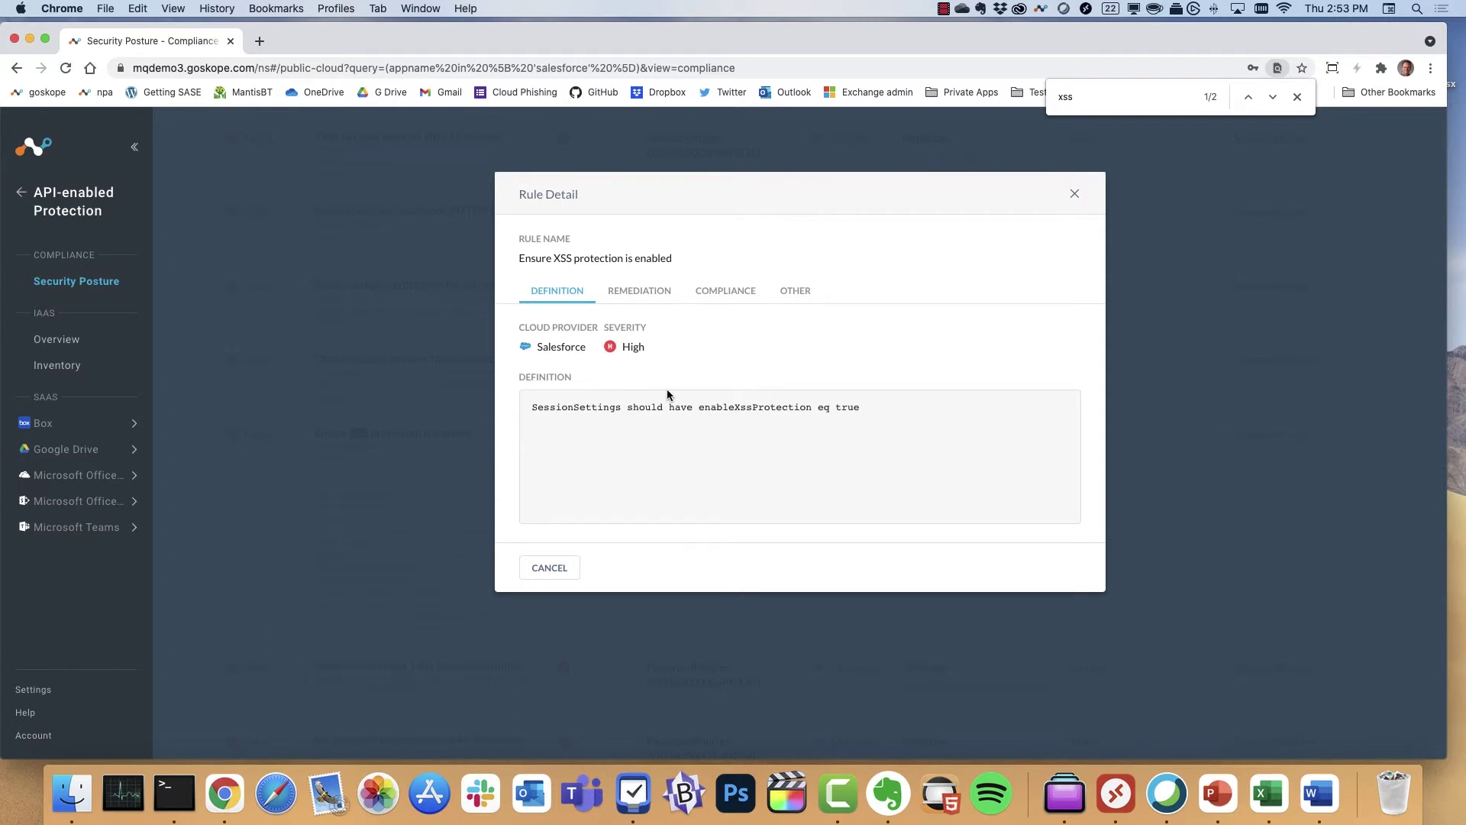
{"action": "left_click", "coordinate": [633, 304]}
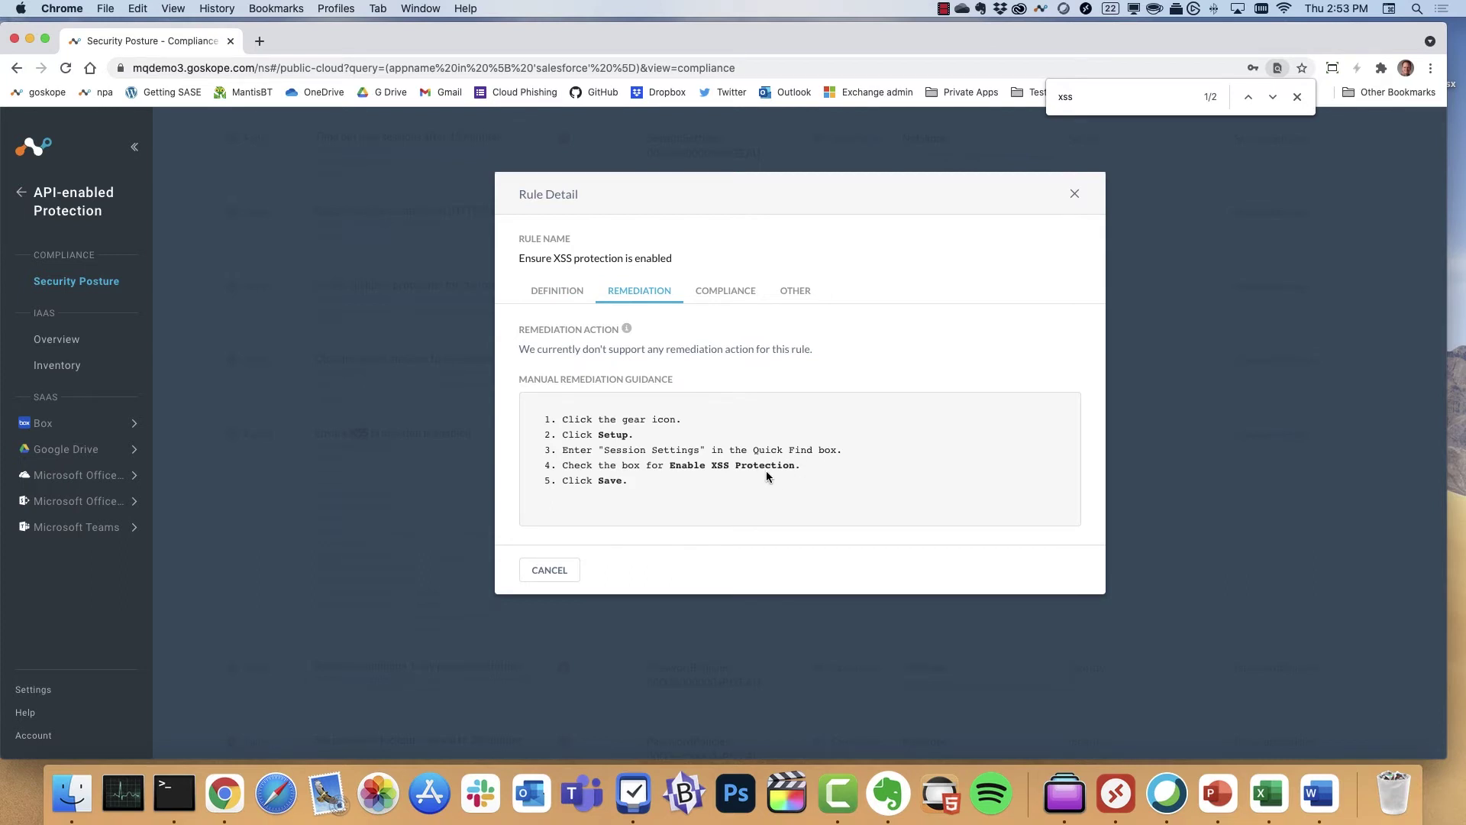
{"action": "left_click", "coordinate": [718, 300]}
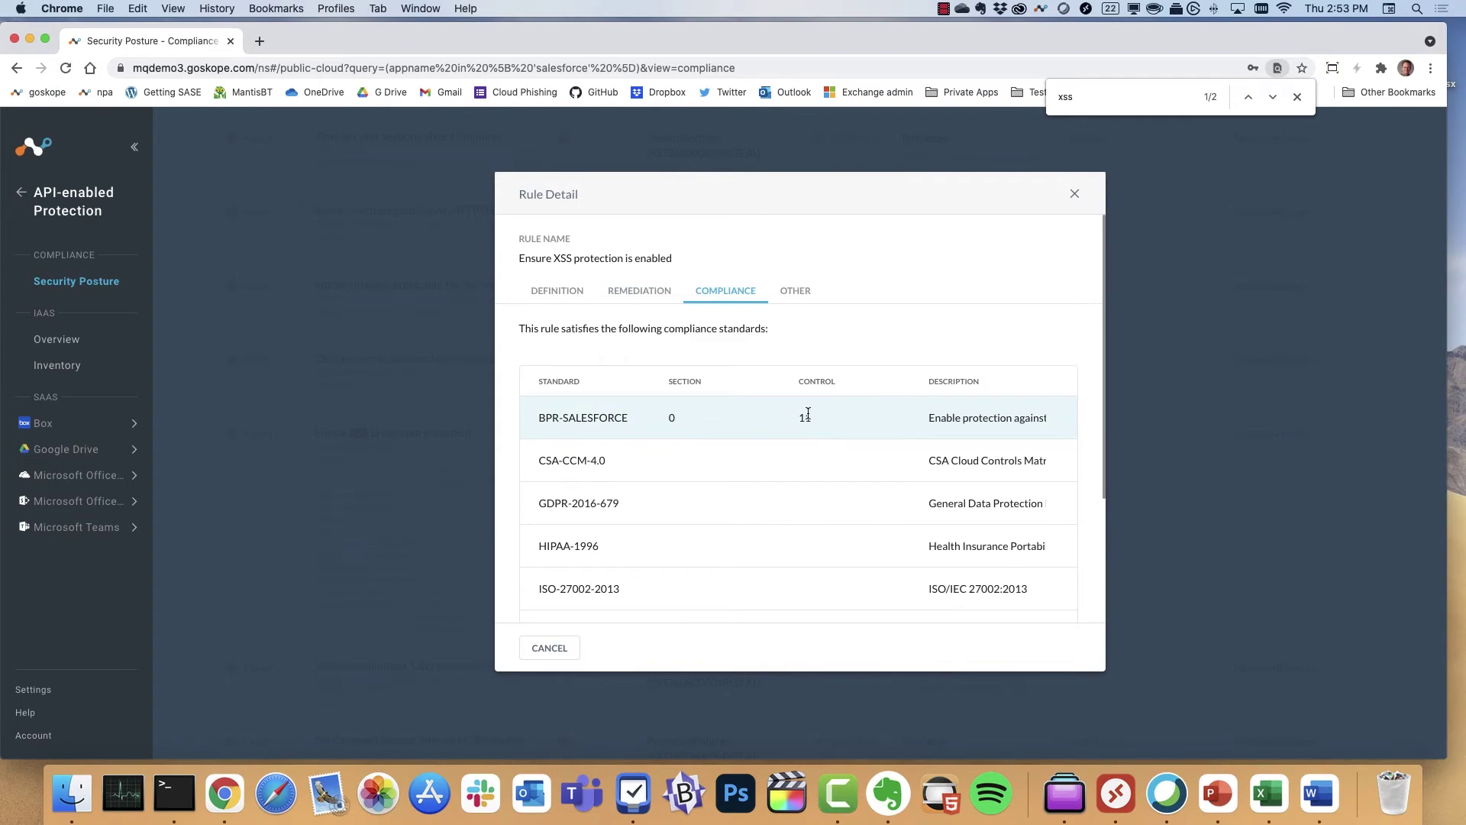
{"action": "left_click", "coordinate": [1073, 195]}
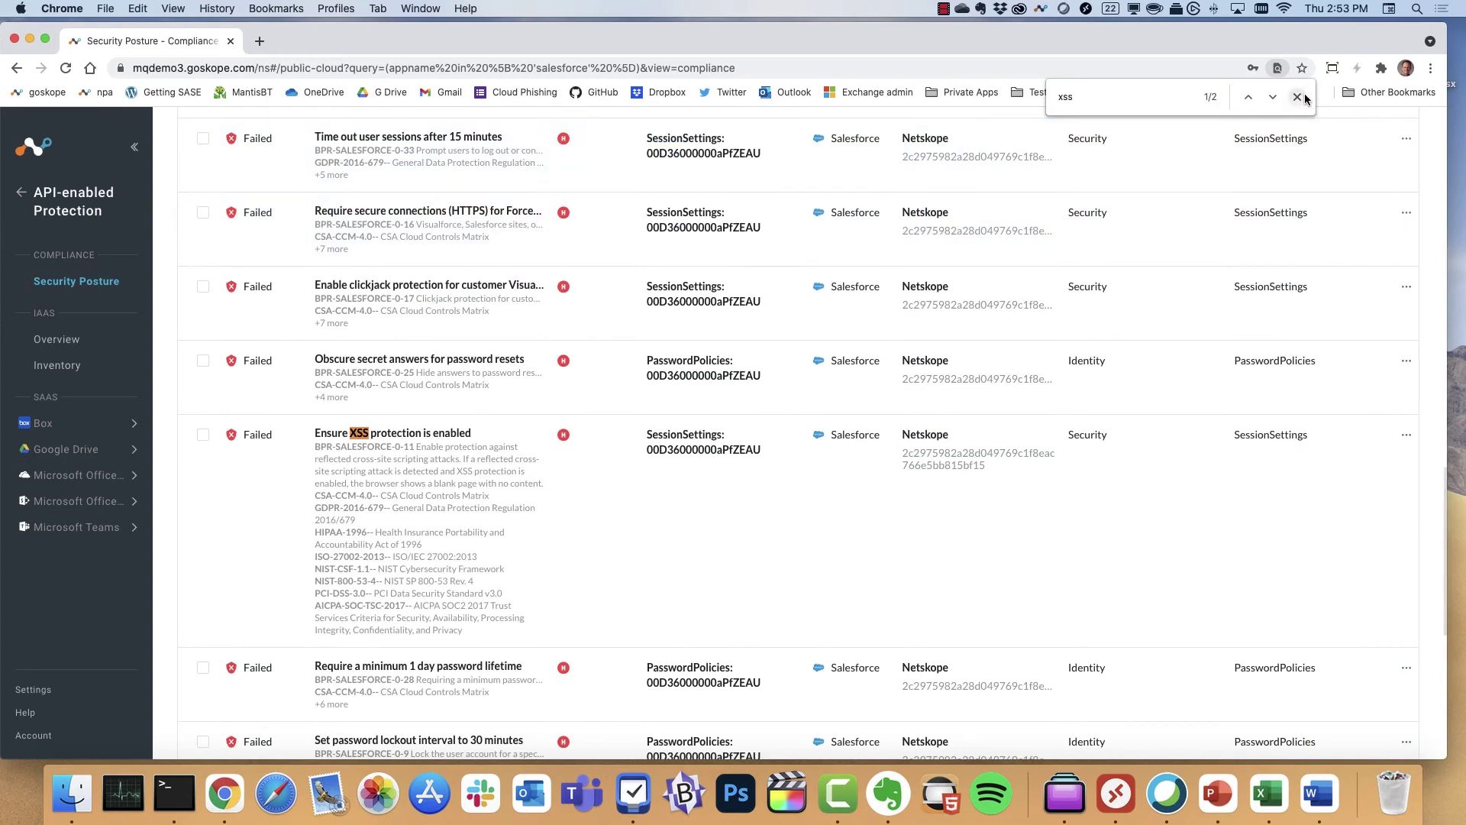
{"action": "left_click", "coordinate": [1297, 99]}
- Replace Salesforce with GitHub in the provider filter and scroll its 19 findings
{"action": "scroll", "coordinate": [801, 283], "scroll_direction": "up", "scroll_amount": 15}
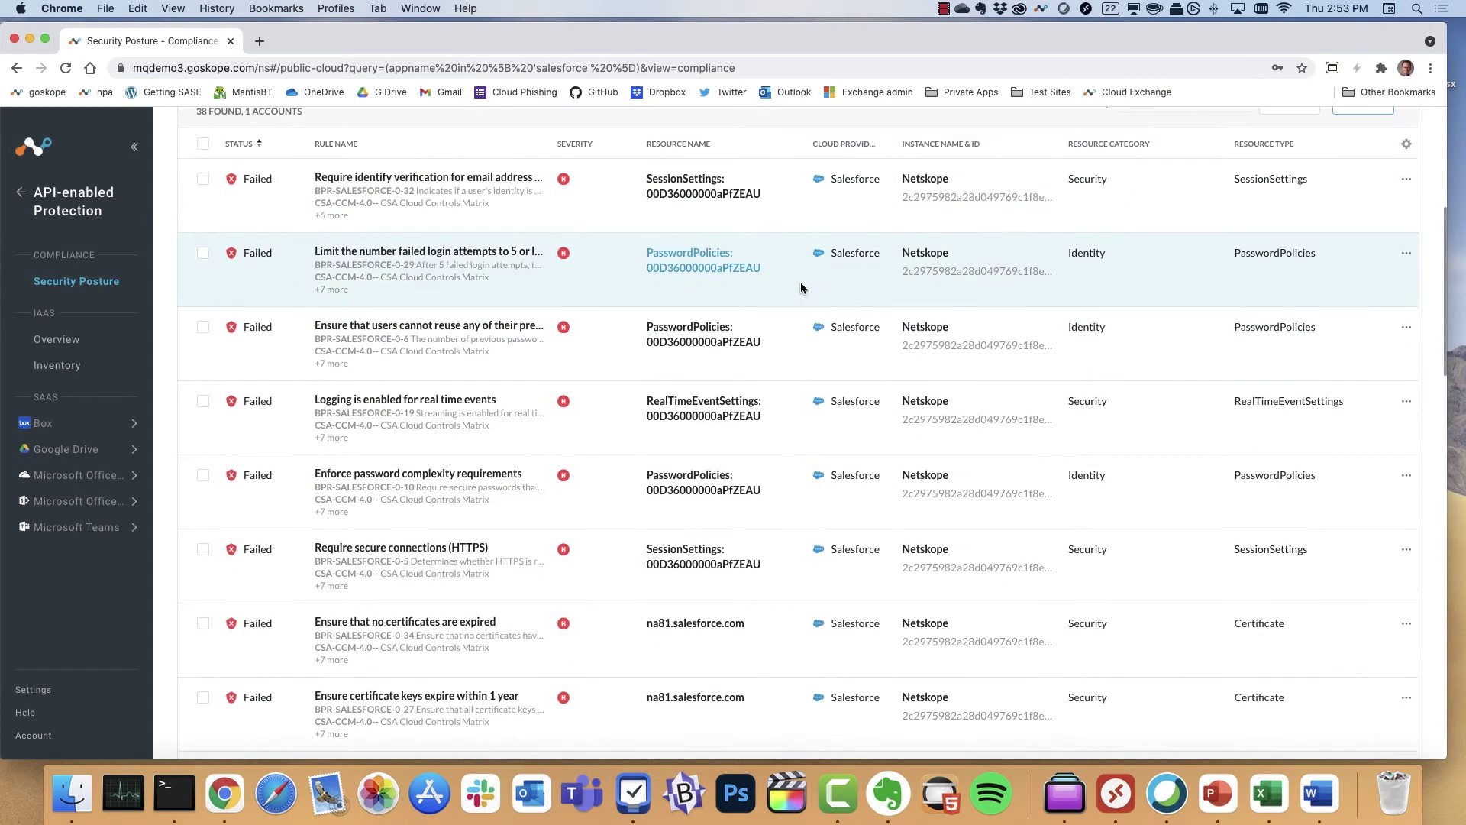
{"action": "left_click", "coordinate": [771, 241]}
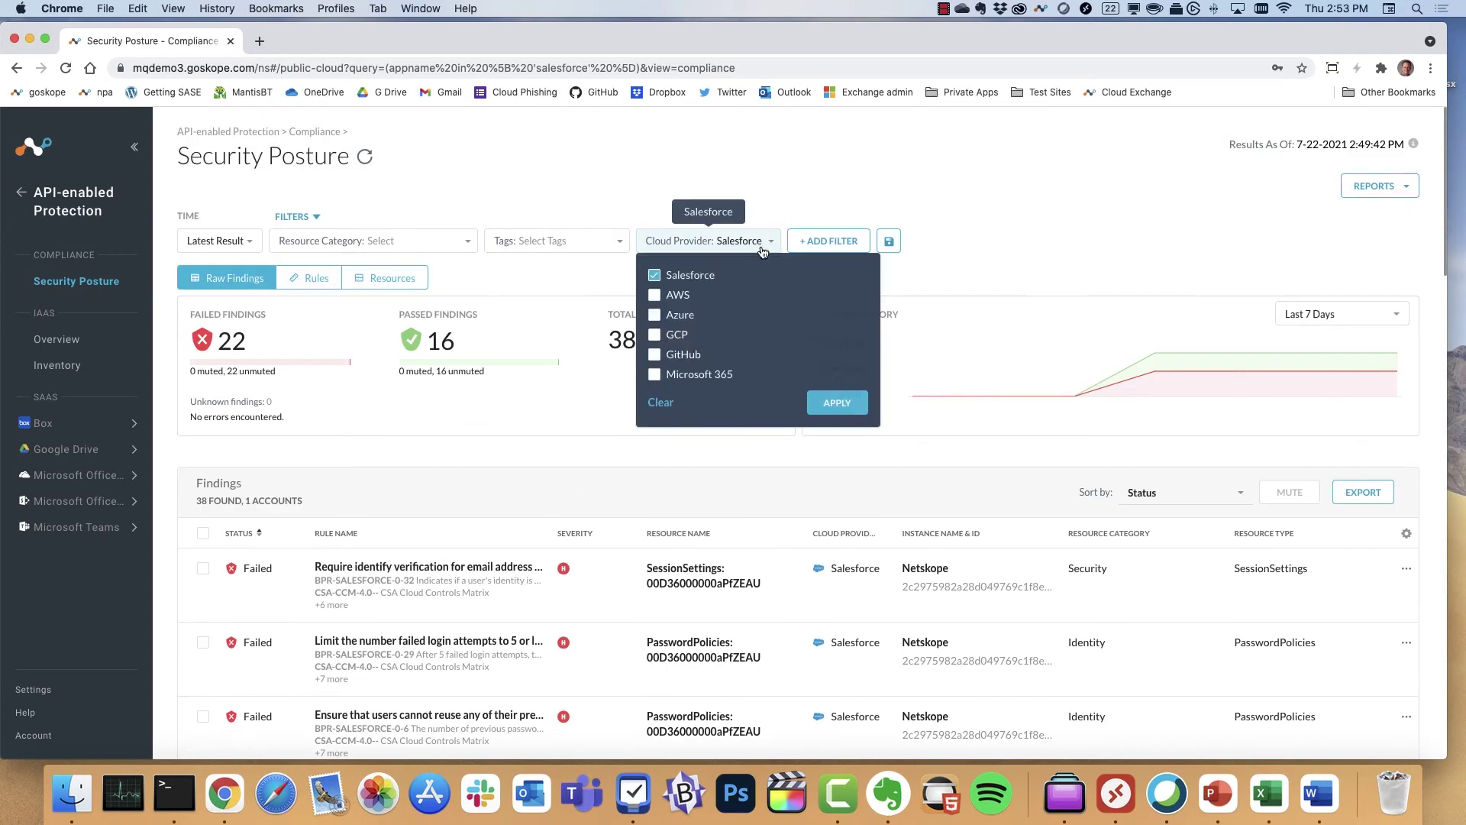
{"action": "left_click", "coordinate": [654, 276]}
{"action": "left_click", "coordinate": [654, 354]}
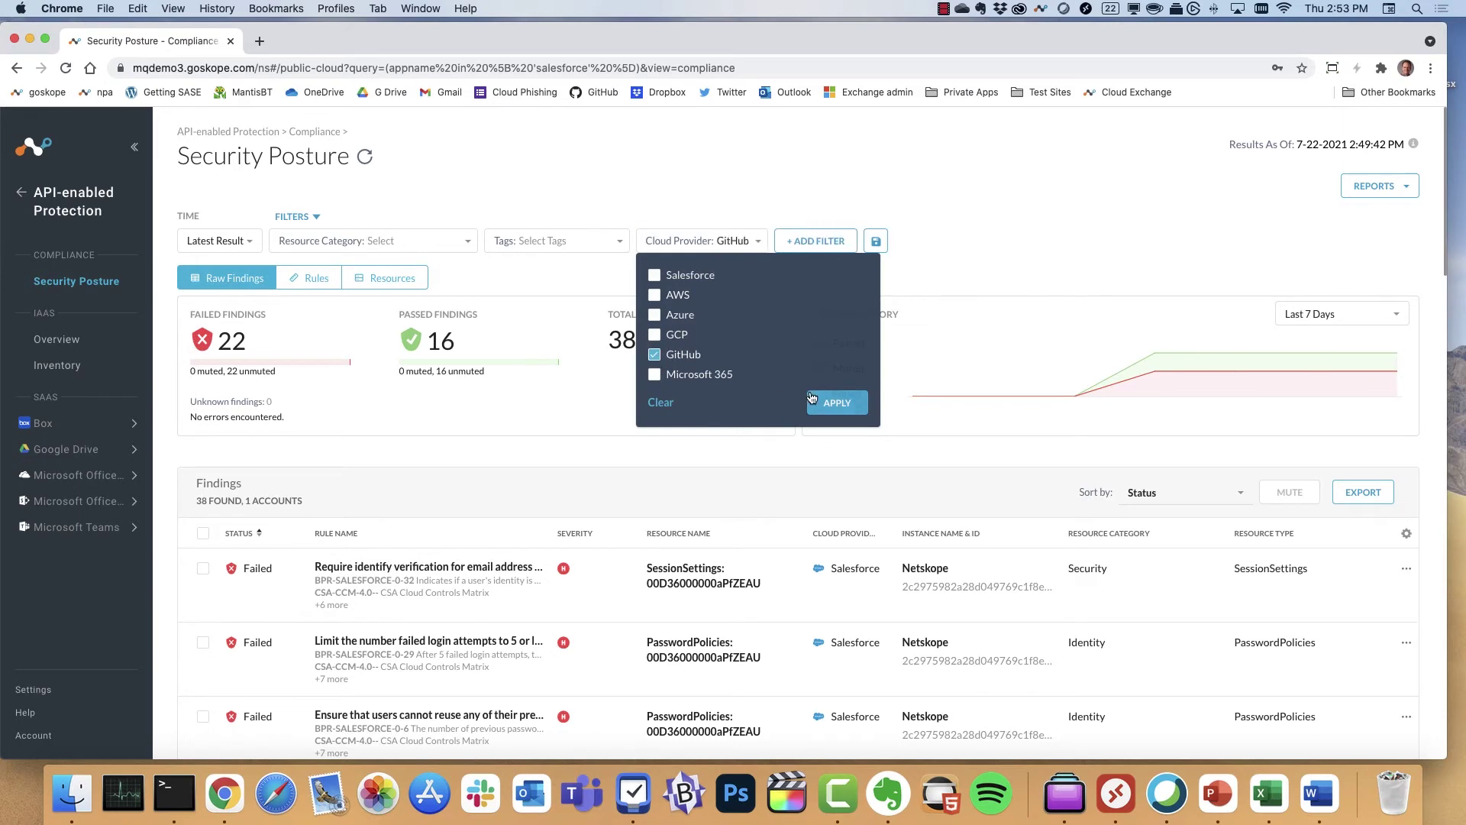
{"action": "left_click", "coordinate": [836, 402]}
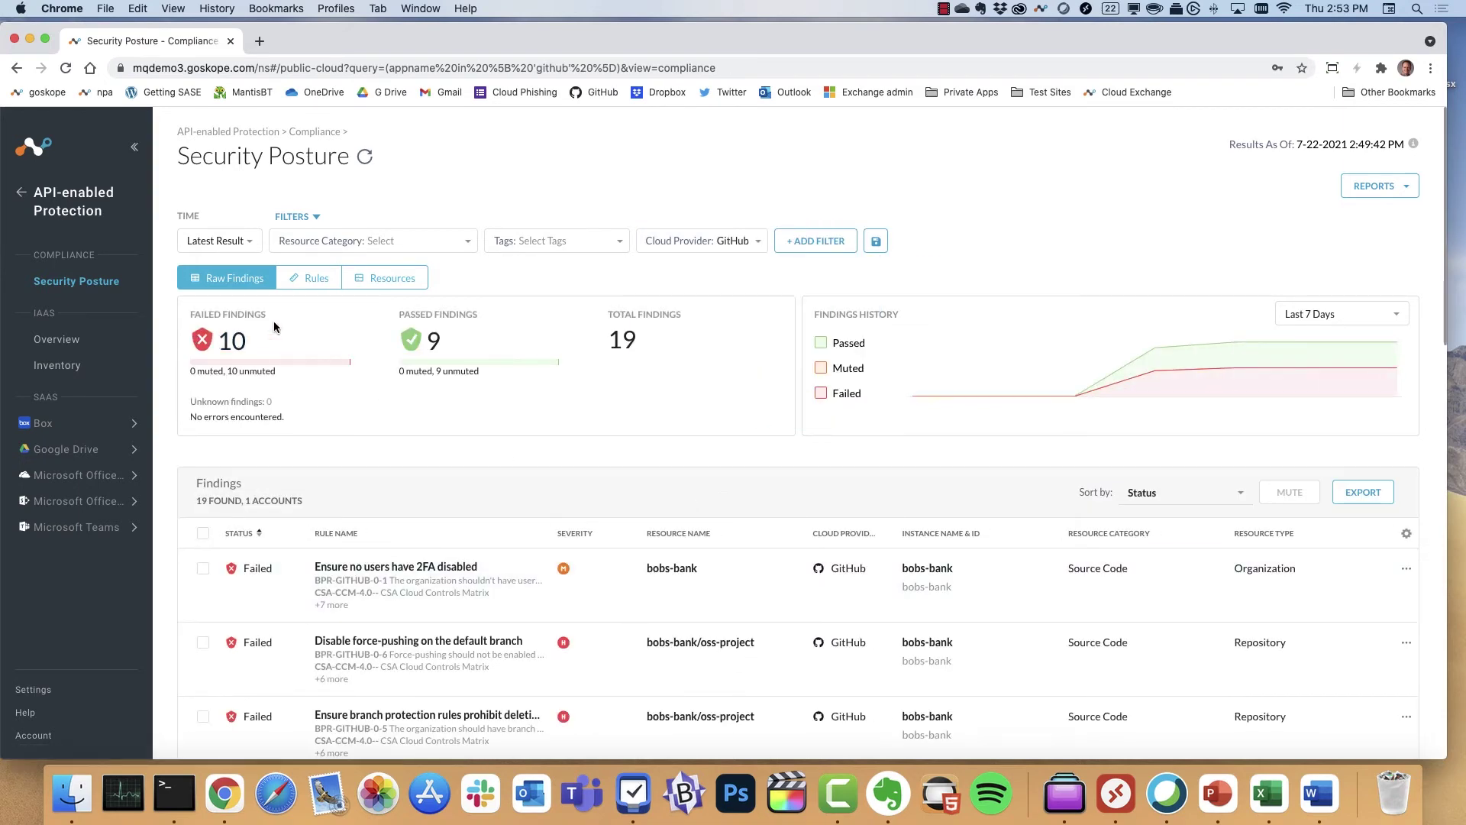
{"action": "scroll", "coordinate": [768, 594], "scroll_direction": "down", "scroll_amount": 4}
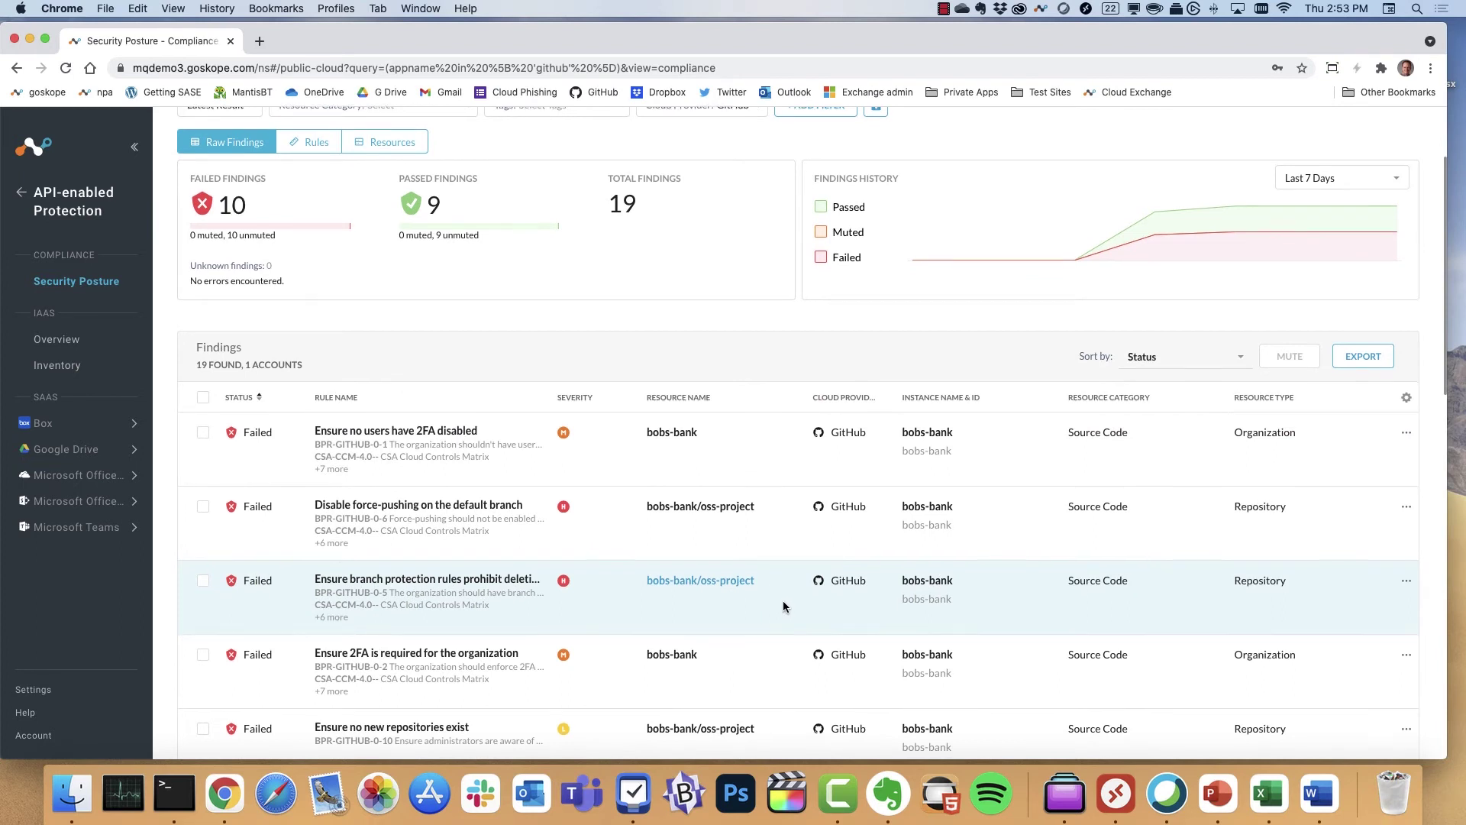
{"action": "scroll", "coordinate": [729, 562], "scroll_direction": "down", "scroll_amount": 3}
{"action": "scroll", "coordinate": [680, 537], "scroll_direction": "down", "scroll_amount": 3}
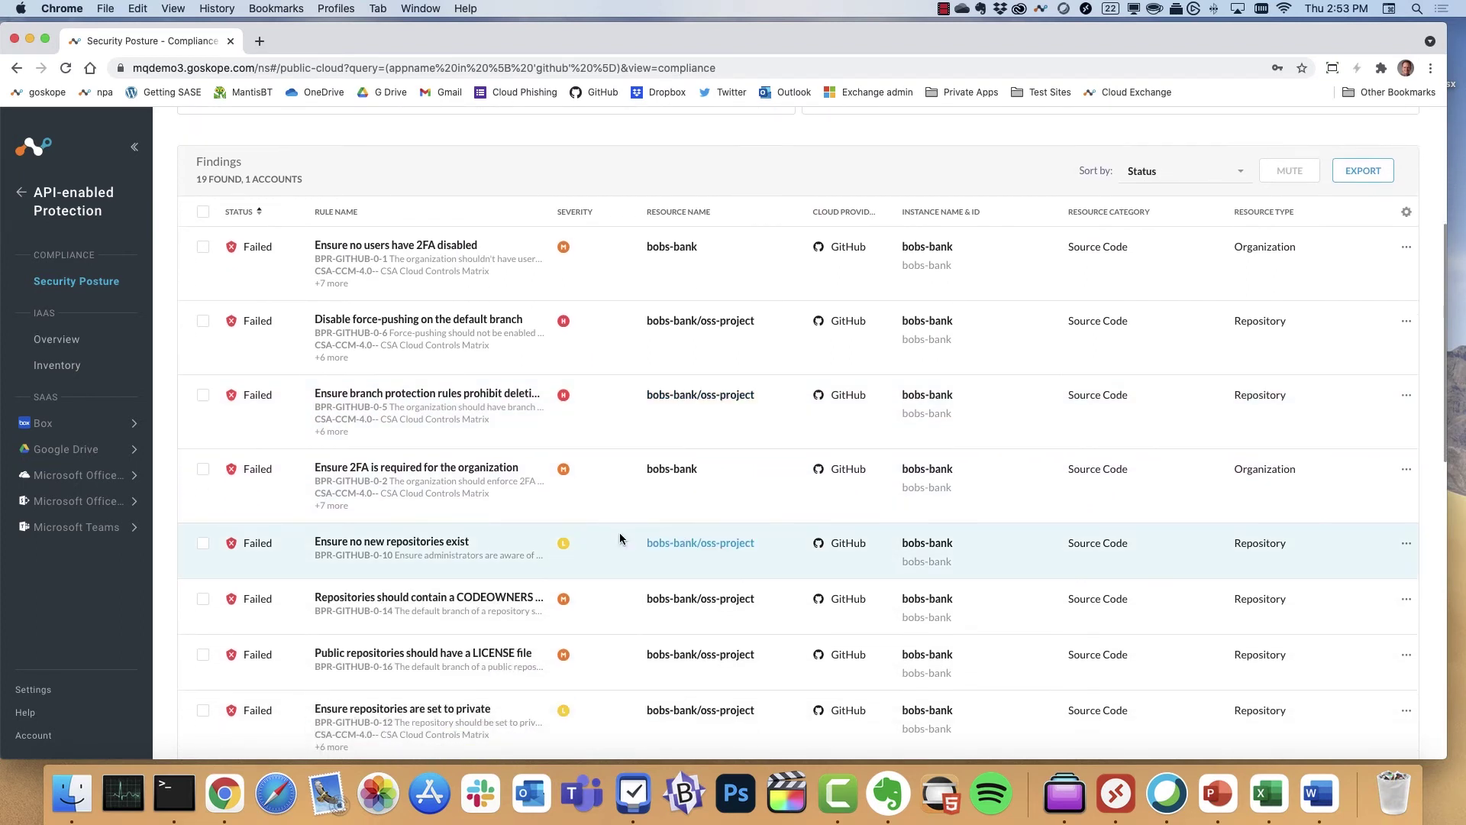
{"action": "scroll", "coordinate": [664, 493], "scroll_direction": "down", "scroll_amount": 10}
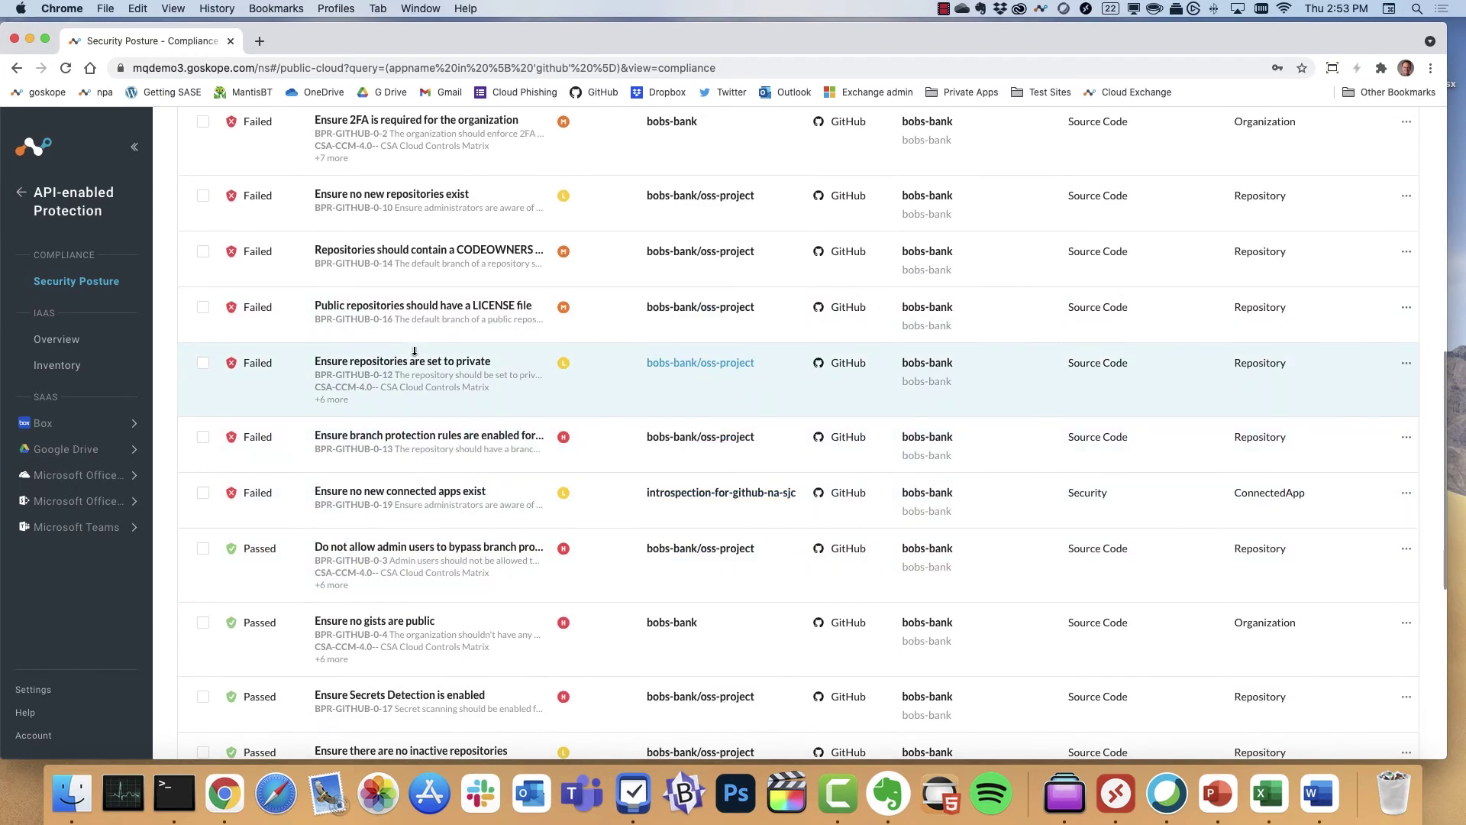
- Review 'Ensure repositories are set to private' remediation and its BPR-GITHUB control 12 mapping
{"action": "left_click", "coordinate": [414, 357]}
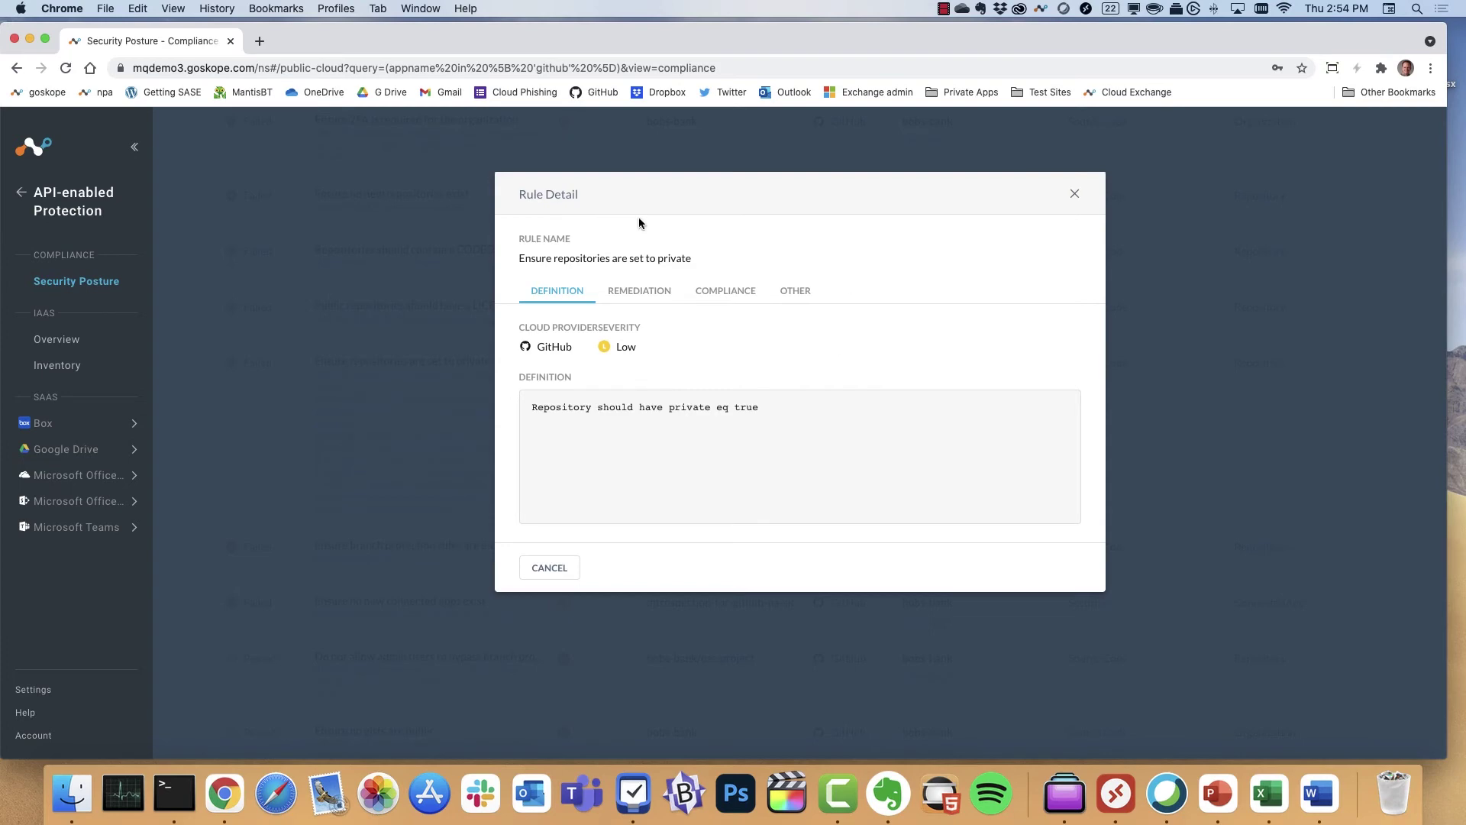
{"action": "left_click", "coordinate": [639, 293]}
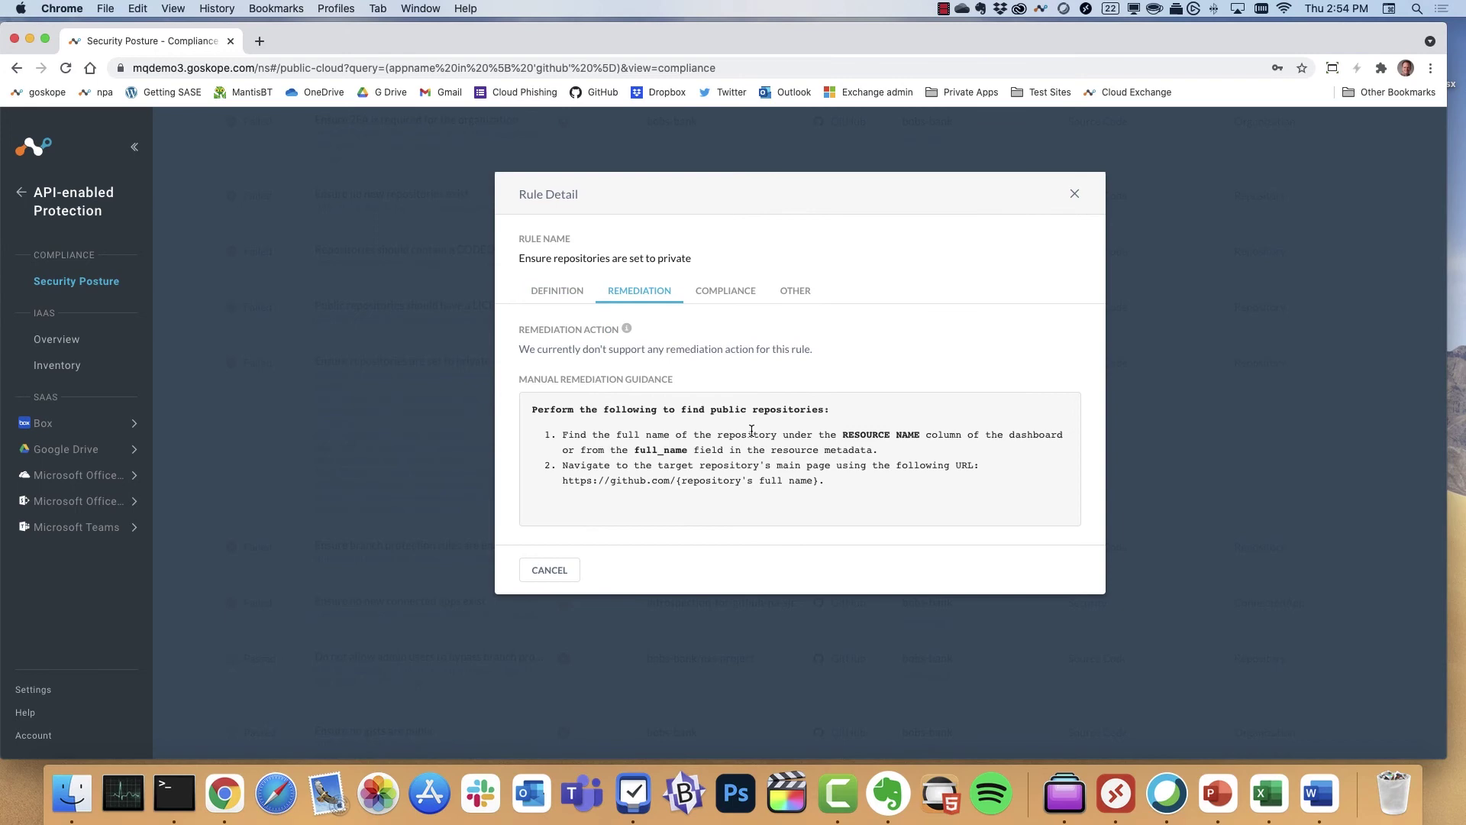
{"action": "left_click", "coordinate": [728, 293]}
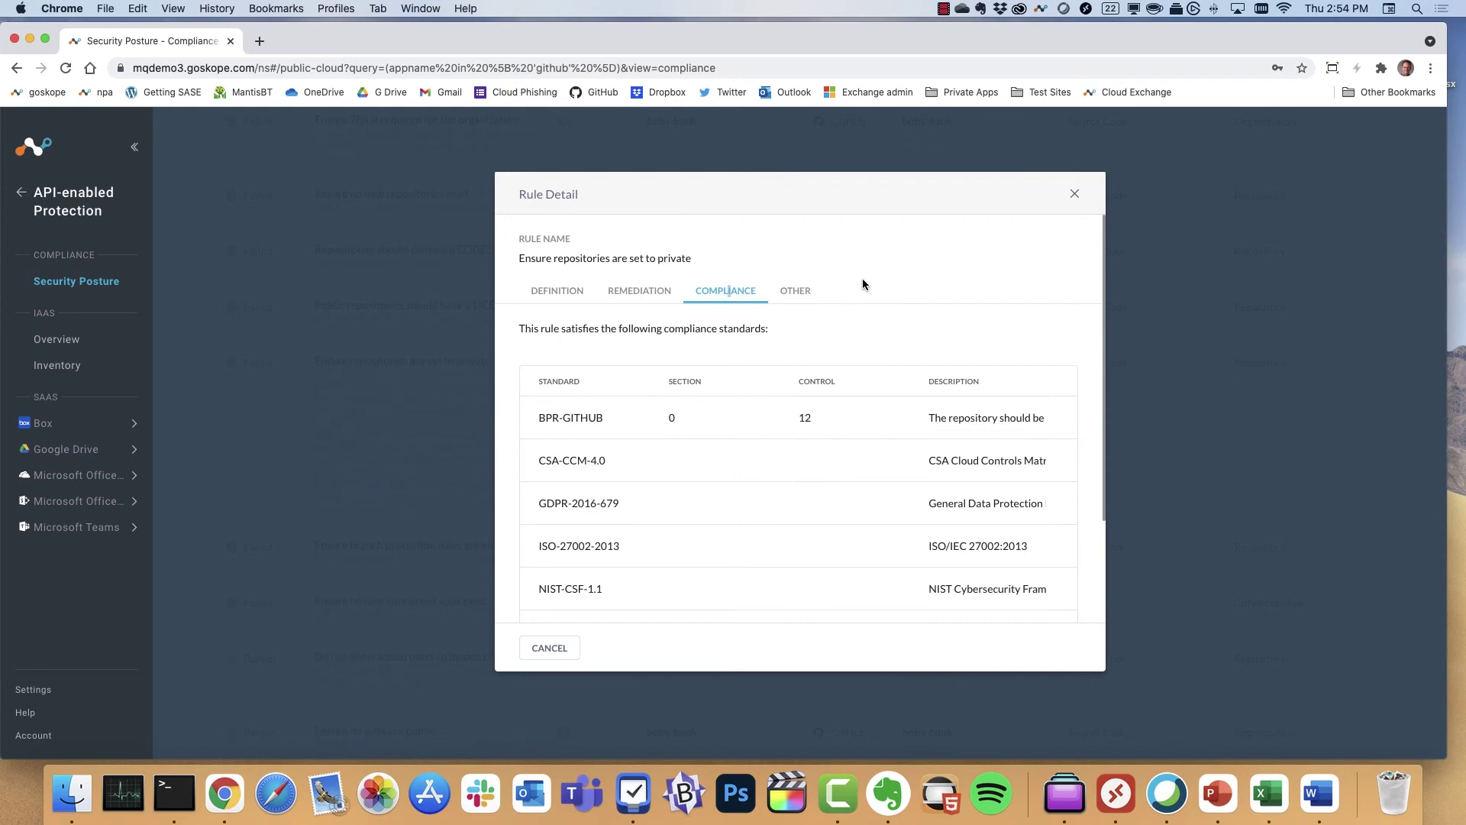
{"action": "left_click", "coordinate": [1075, 194]}
{"action": "scroll", "coordinate": [782, 371], "scroll_direction": "up", "scroll_amount": 10}
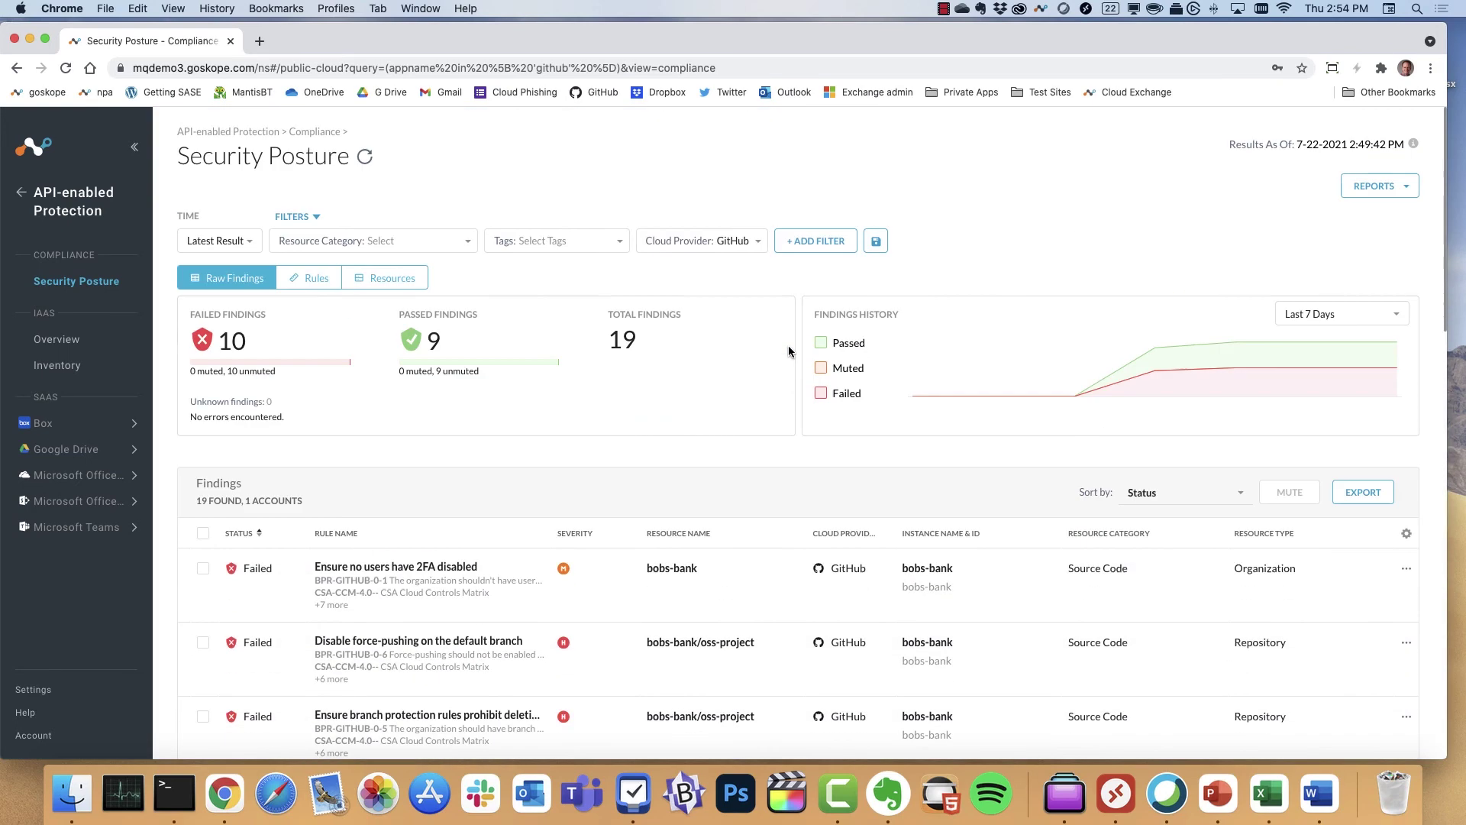
{"action": "scroll", "coordinate": [767, 367], "scroll_direction": "down", "scroll_amount": 10}
{"action": "scroll", "coordinate": [760, 398], "scroll_direction": "down", "scroll_amount": 3}
{"action": "scroll", "coordinate": [752, 382], "scroll_direction": "up", "scroll_amount": 10}
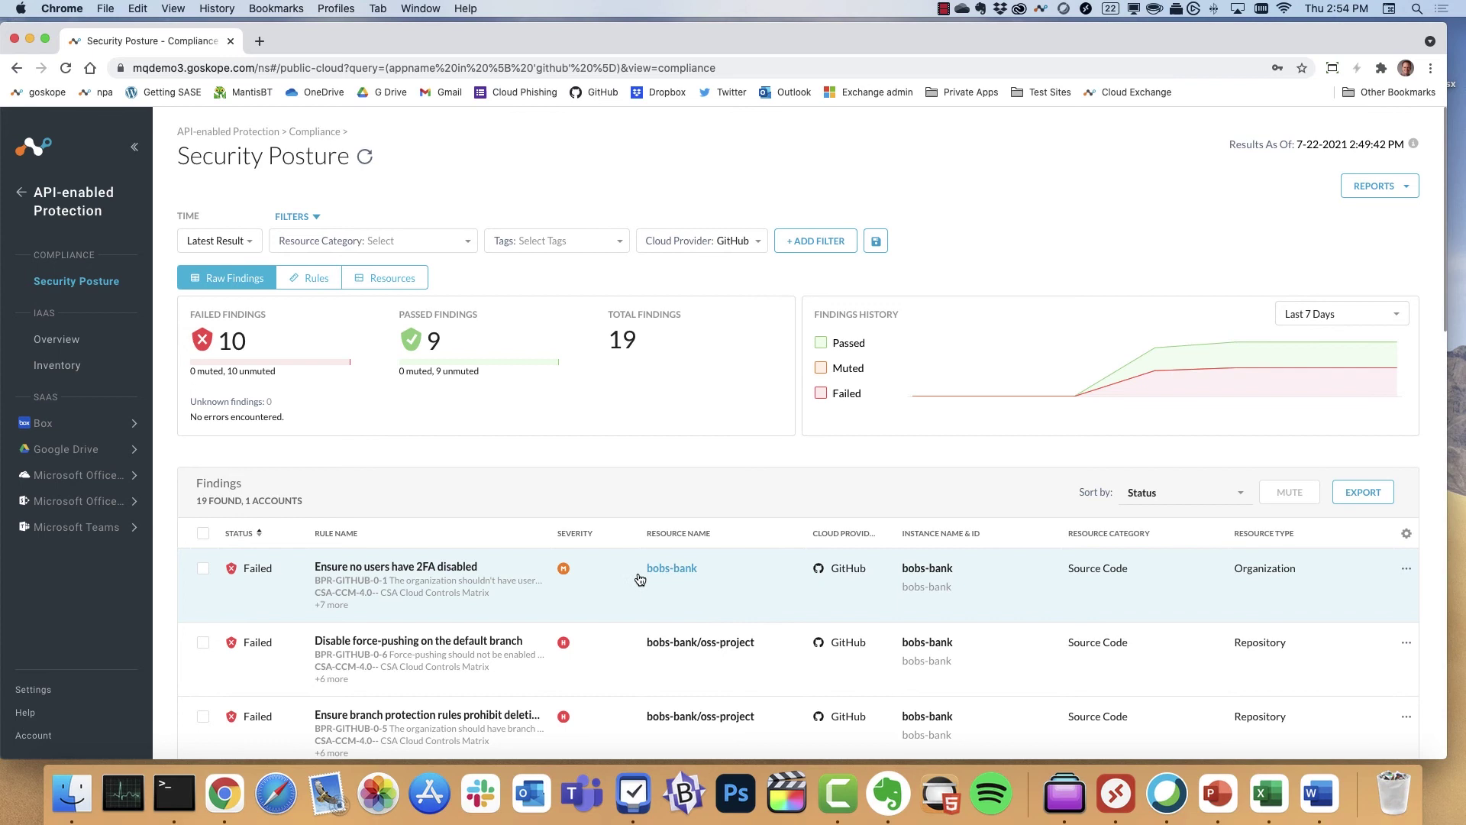
{"action": "scroll", "coordinate": [708, 569], "scroll_direction": "down", "scroll_amount": 2}
{"action": "scroll", "coordinate": [708, 573], "scroll_direction": "up", "scroll_amount": 3}
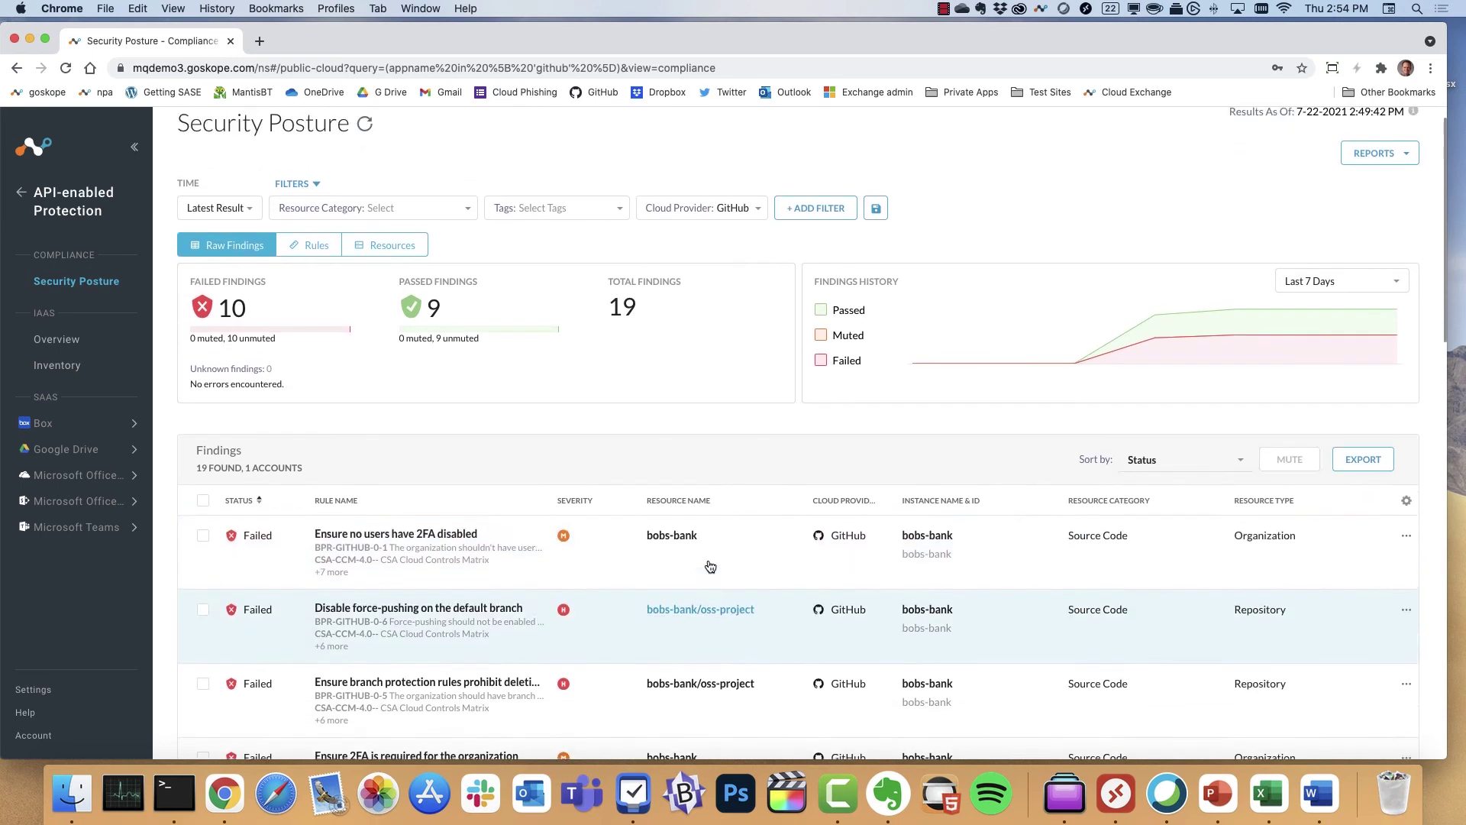
{"action": "left_click", "coordinate": [1377, 187]}
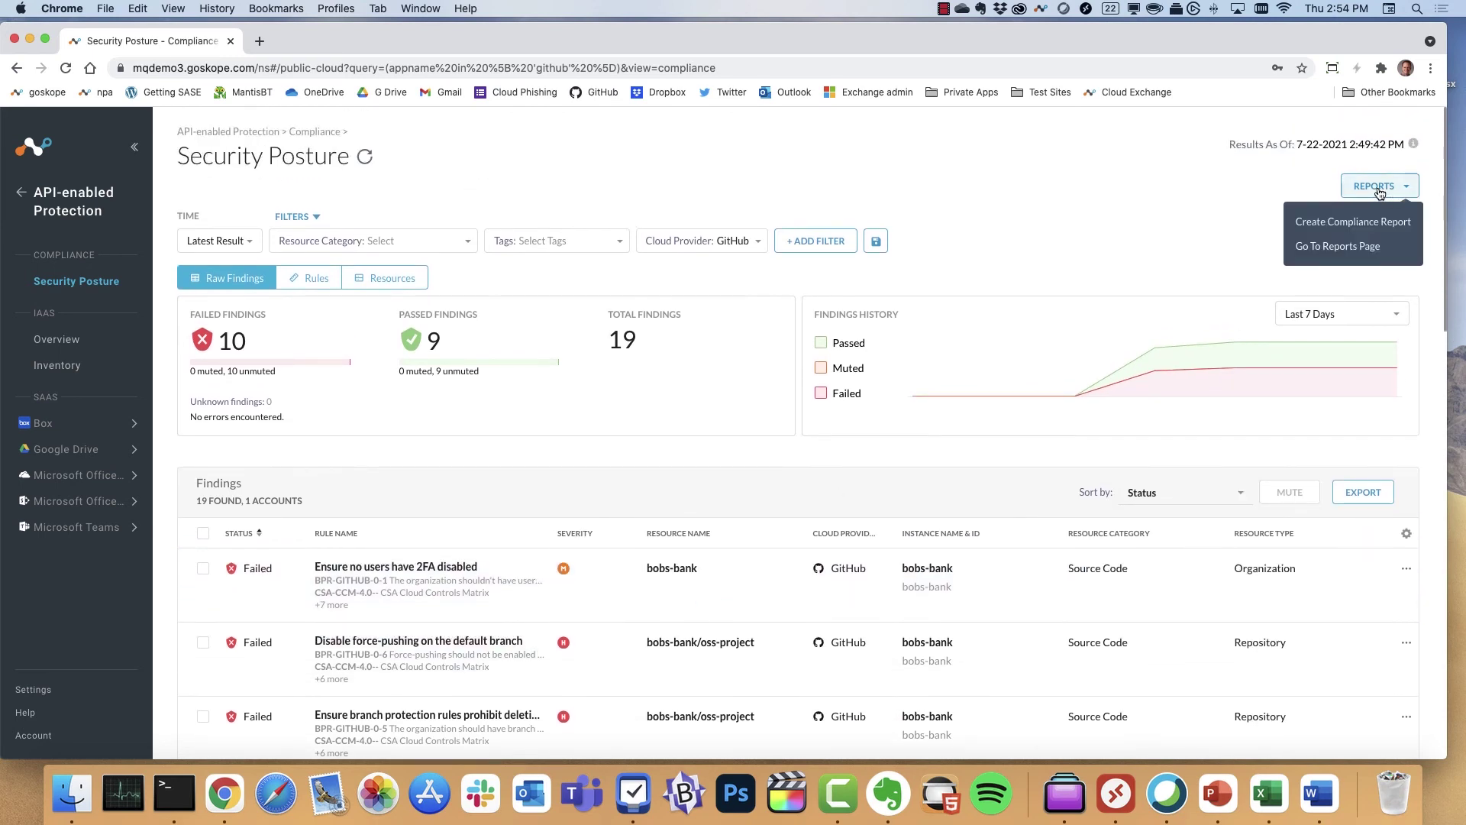
{"action": "left_click", "coordinate": [1138, 200]}
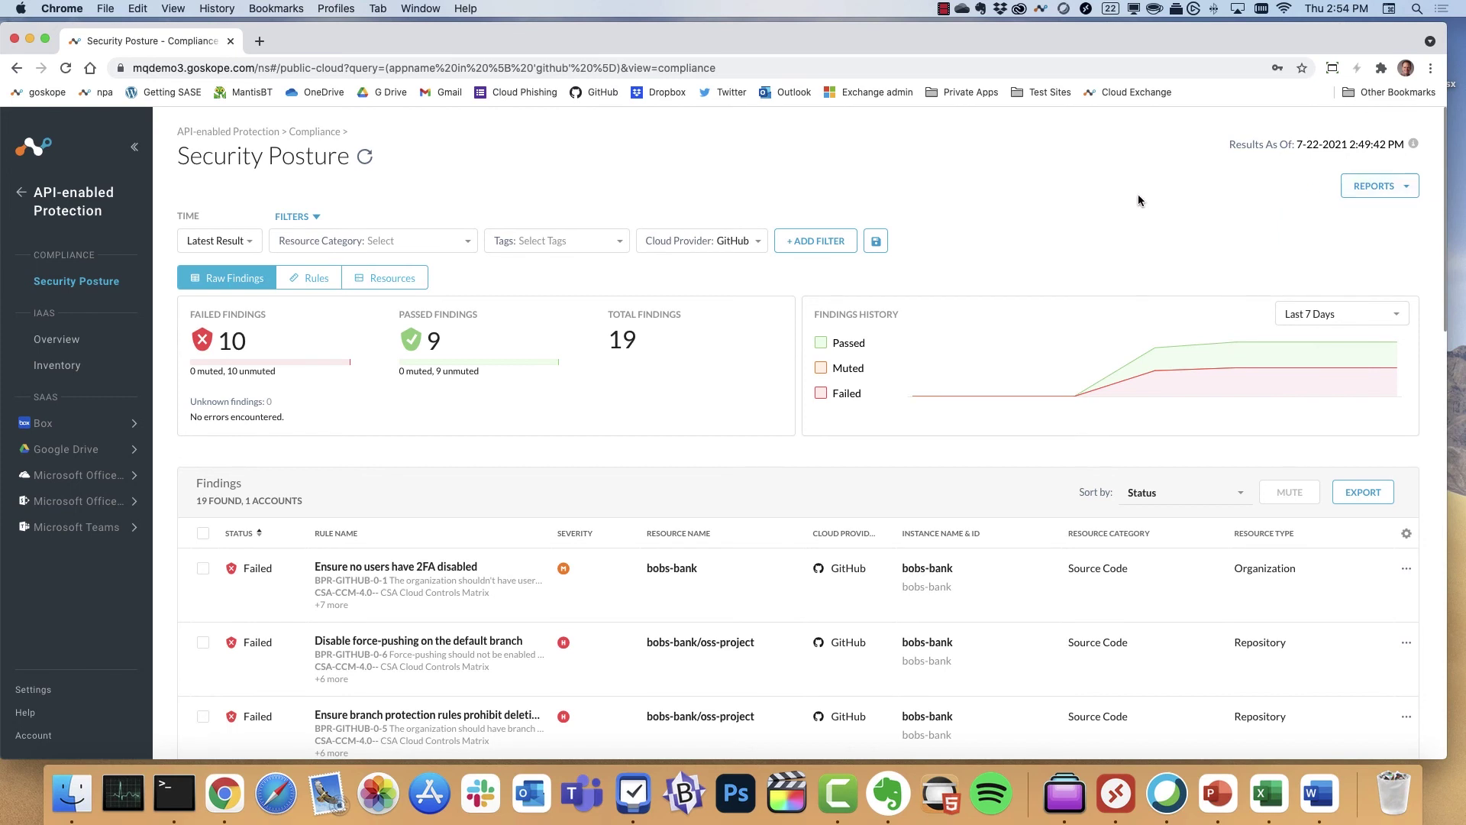